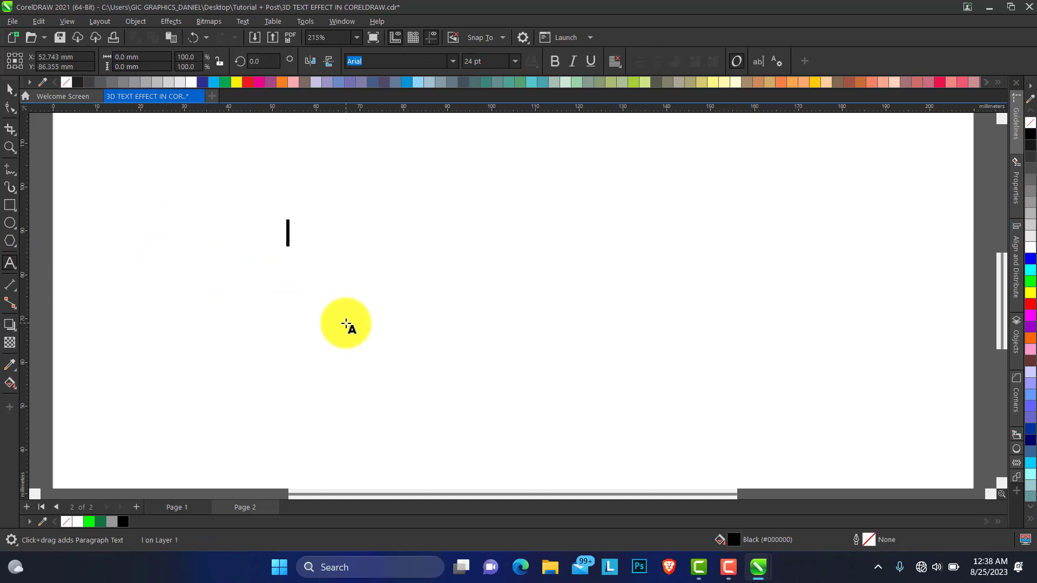
# Write the artistic text "Lemon" on page 2.
pyautogui.press('capslock')
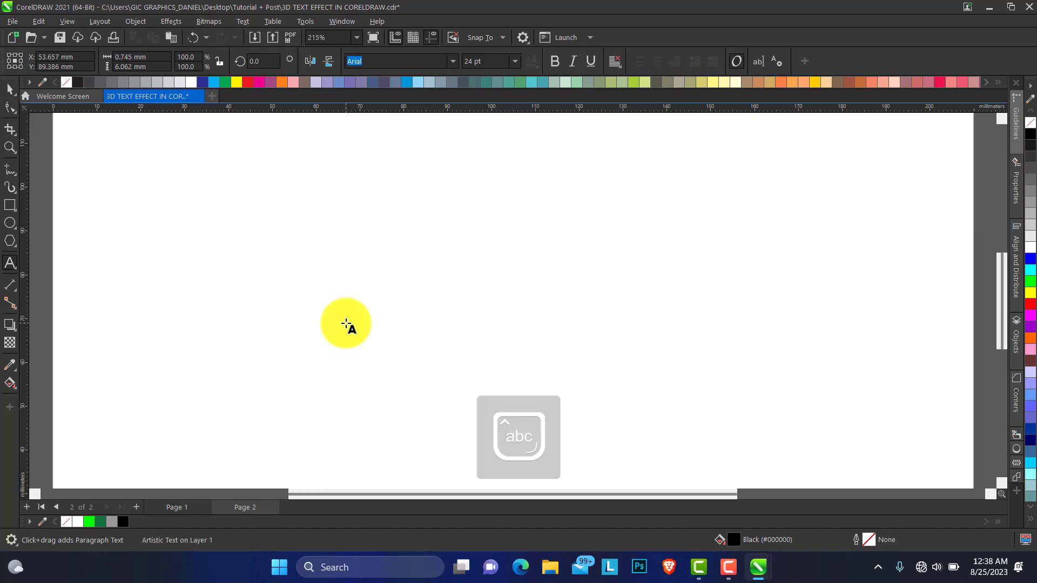
pyautogui.press('BackSpace')
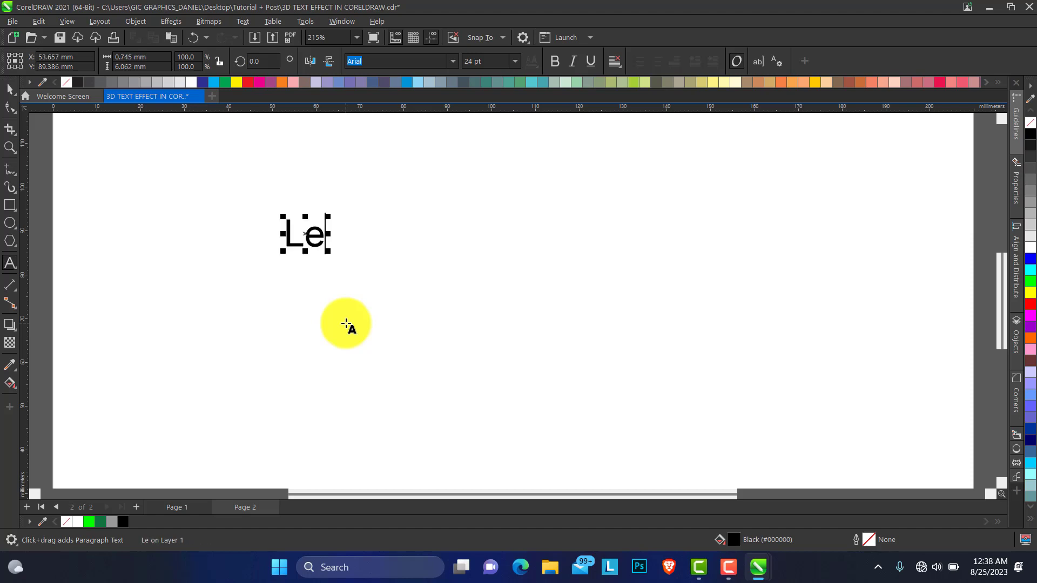
pyautogui.write('mon')
pyautogui.click(10, 89)
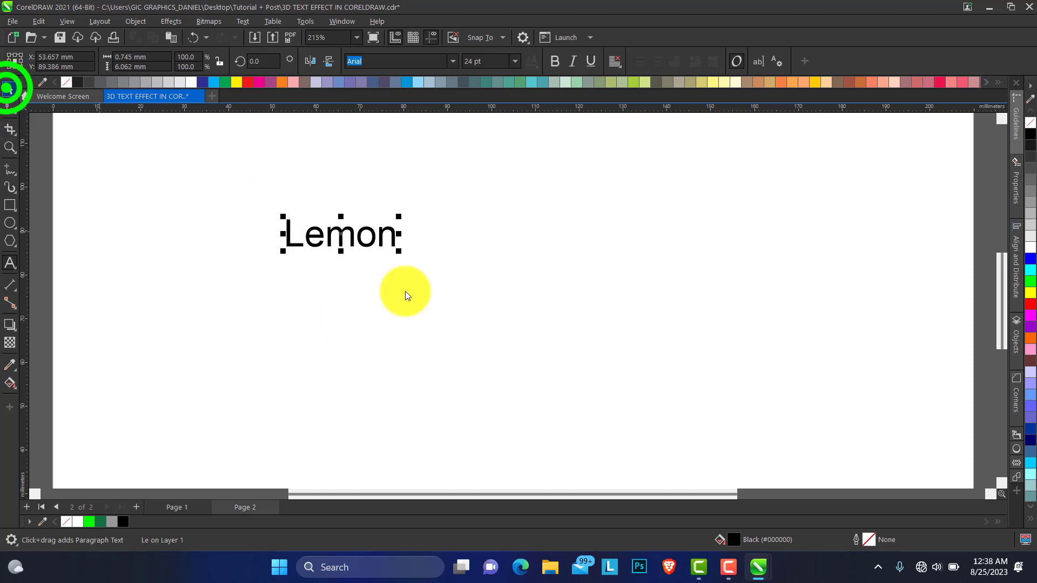
# Enlarge the "Lemon" text and set its font size to 100 pt.
pyautogui.moveTo(401, 252); pyautogui.dragTo(519, 280)
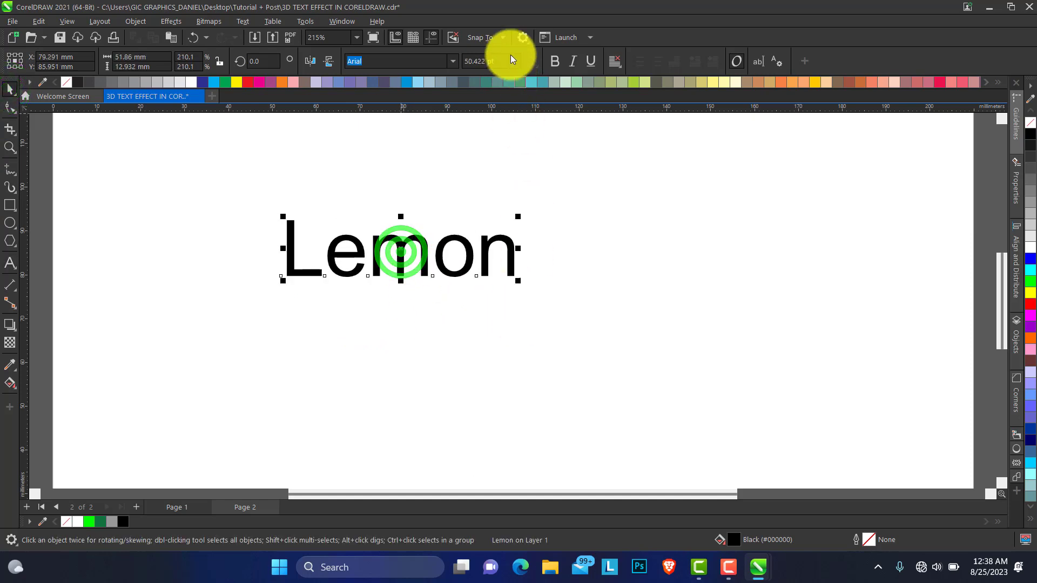
pyautogui.click(502, 60)
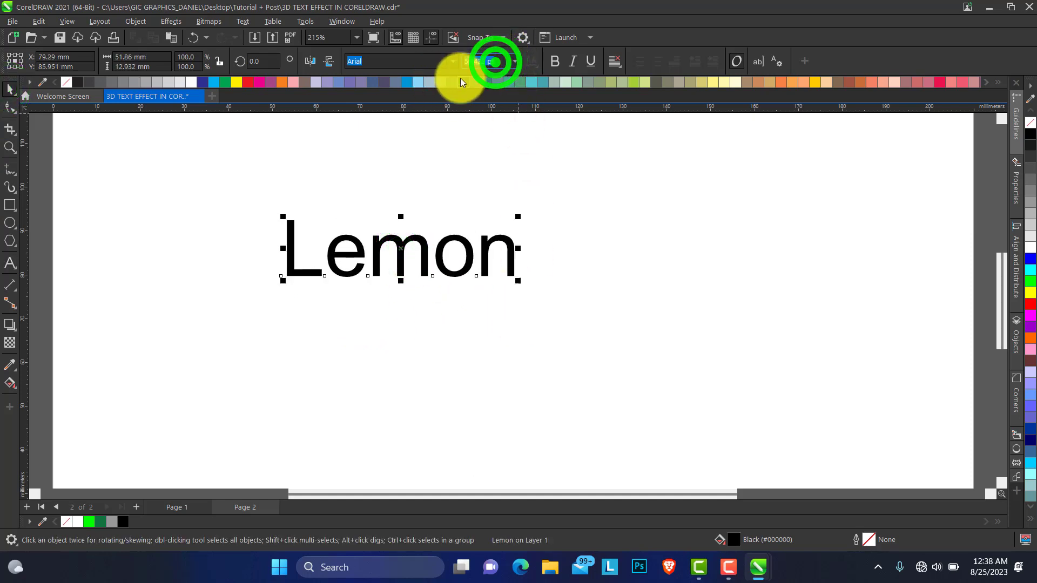
pyautogui.write('100')
pyautogui.press('Return')
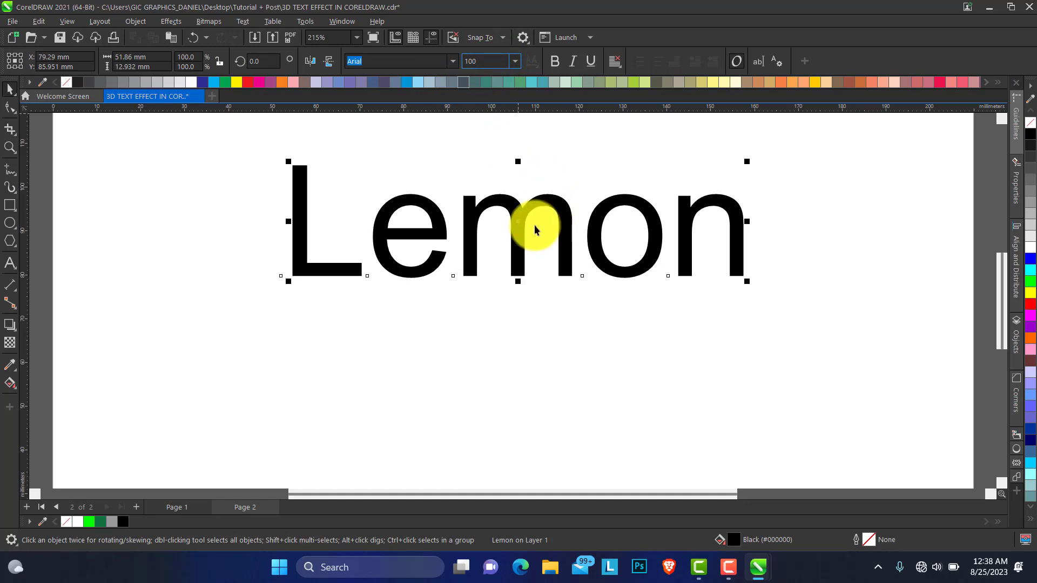
# Change the "Lemon" text's font to Geometr415 Blk BT and shift the text slightly, keeping its size at 100 pt.
pyautogui.click(453, 61)
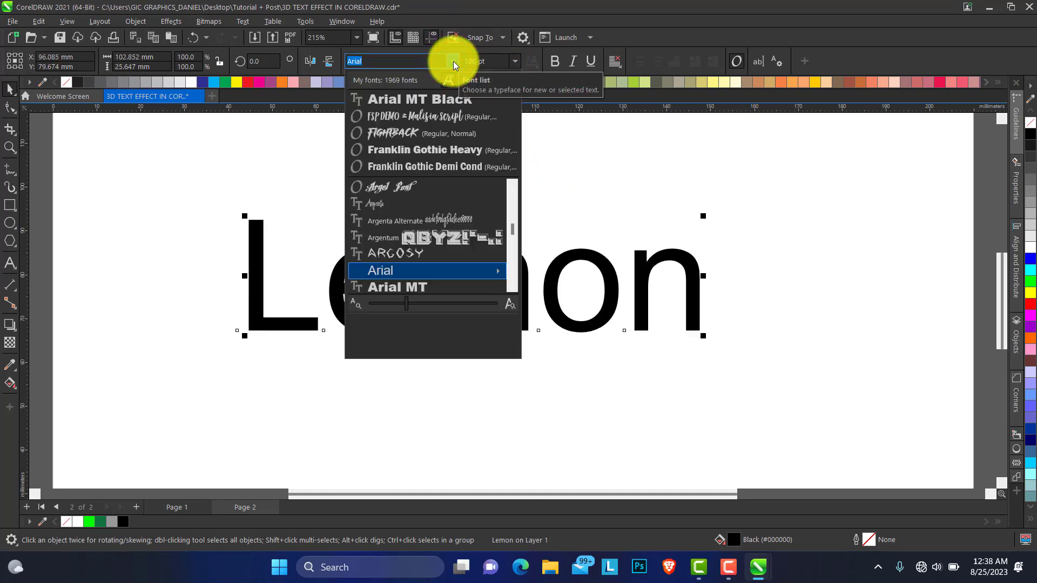
pyautogui.write('g')
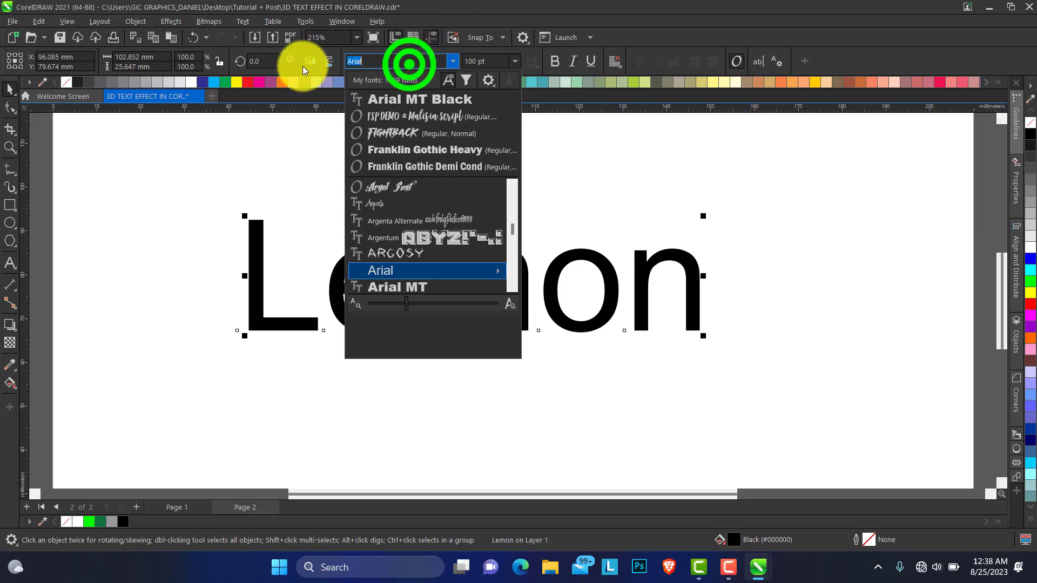
pyautogui.write('eo')
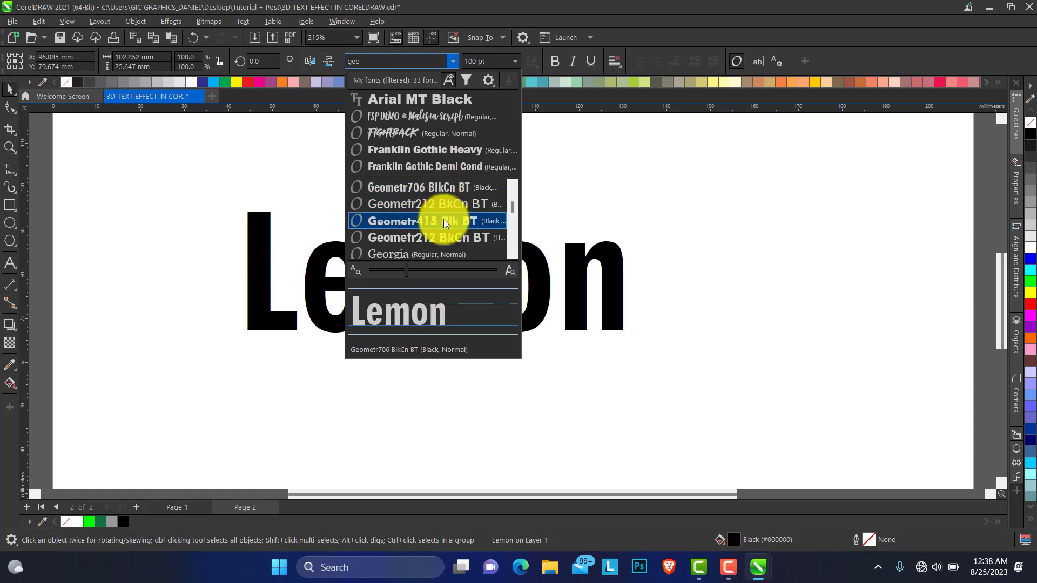
pyautogui.click(443, 222)
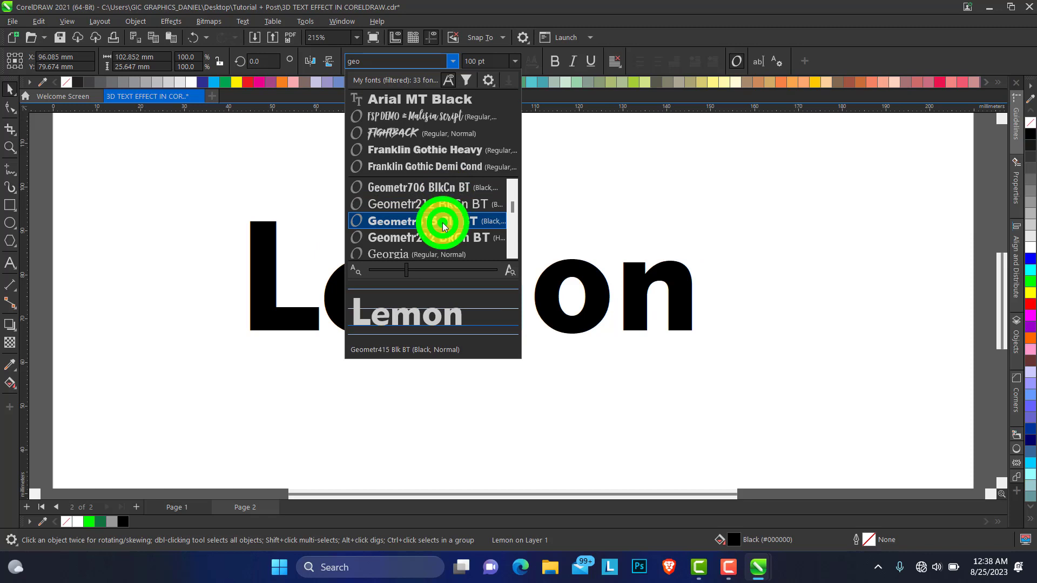
pyautogui.click(462, 279)
pyautogui.moveTo(462, 279); pyautogui.dragTo(446, 270)
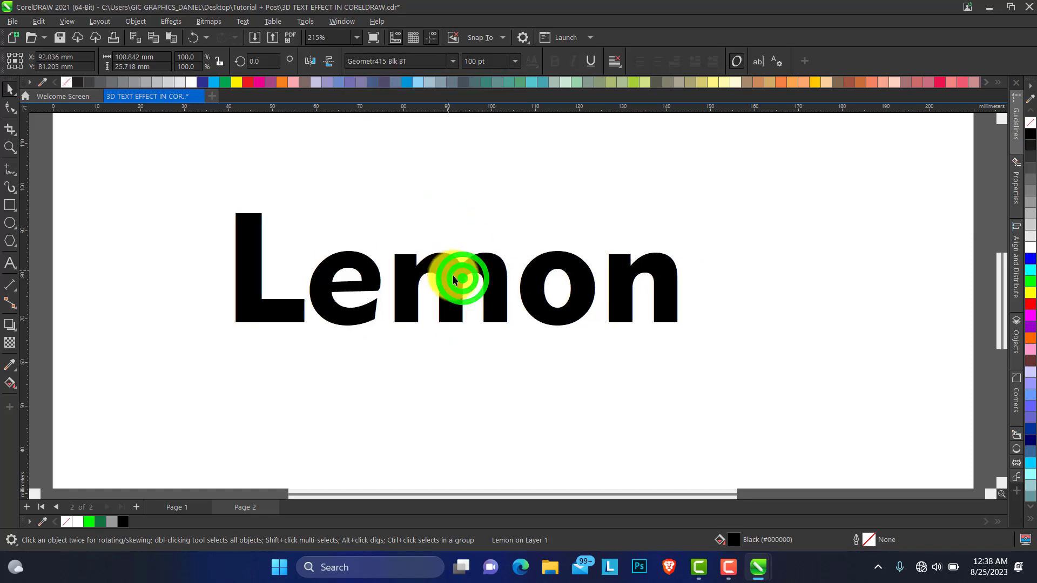
pyautogui.moveTo(685, 334); pyautogui.dragTo(713, 348)
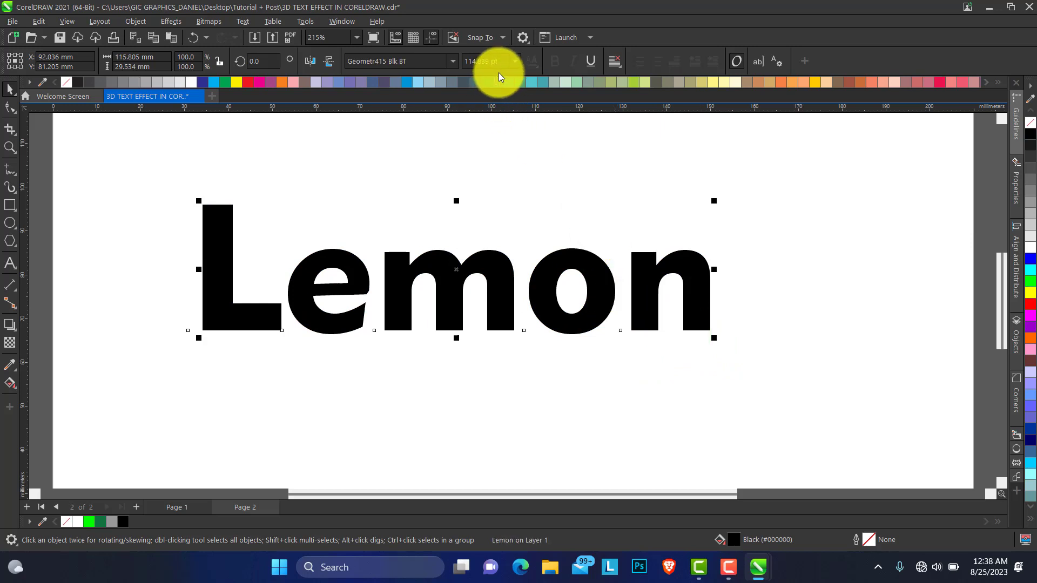
pyautogui.hotkey('ctrl', 'z')
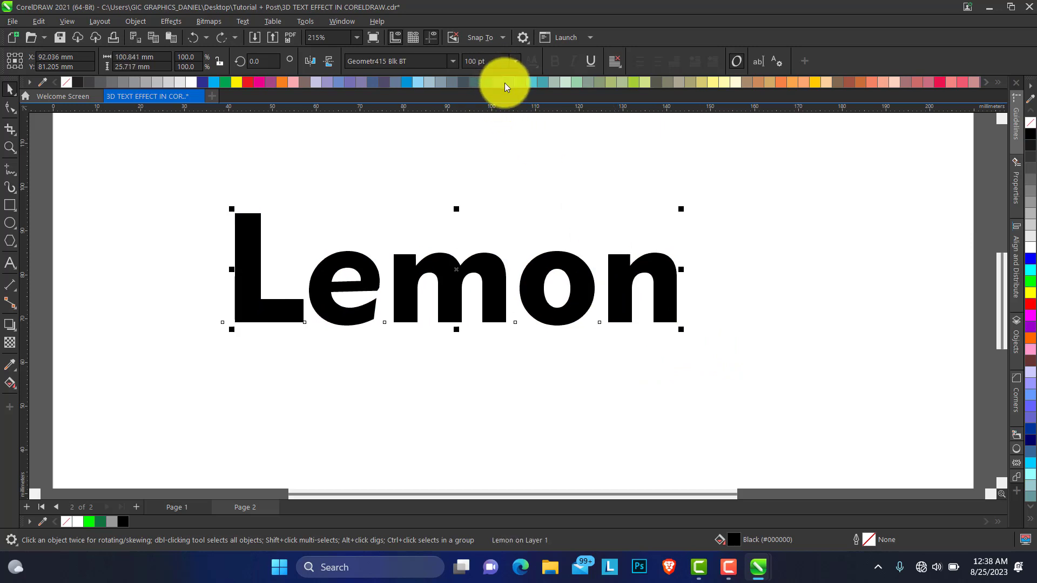
# Apply a one-step outside contour to the "Lemon" text with an offset of about 3.8 mm.
pyautogui.click(16, 330)
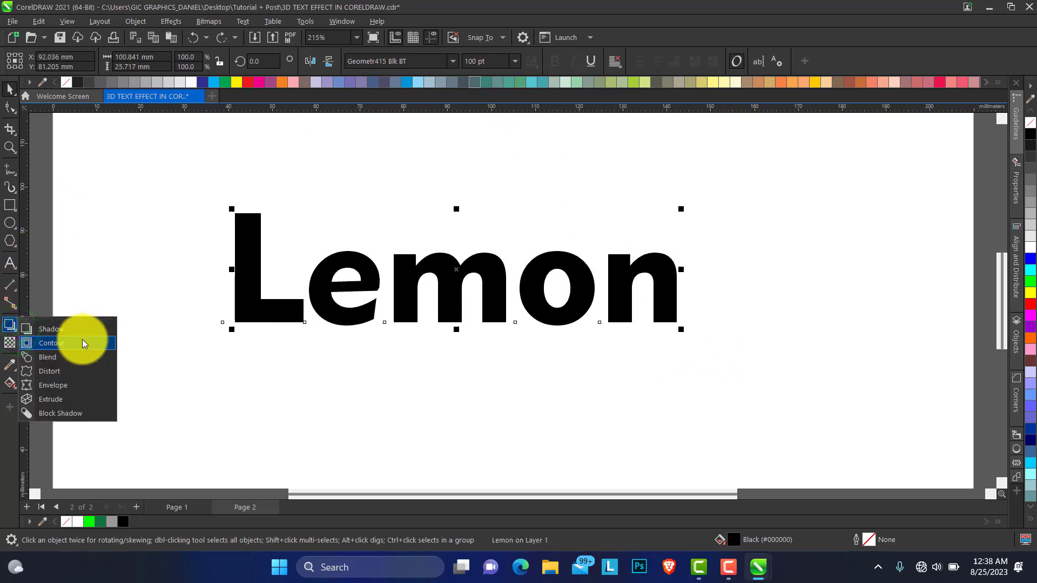
pyautogui.click(65, 342)
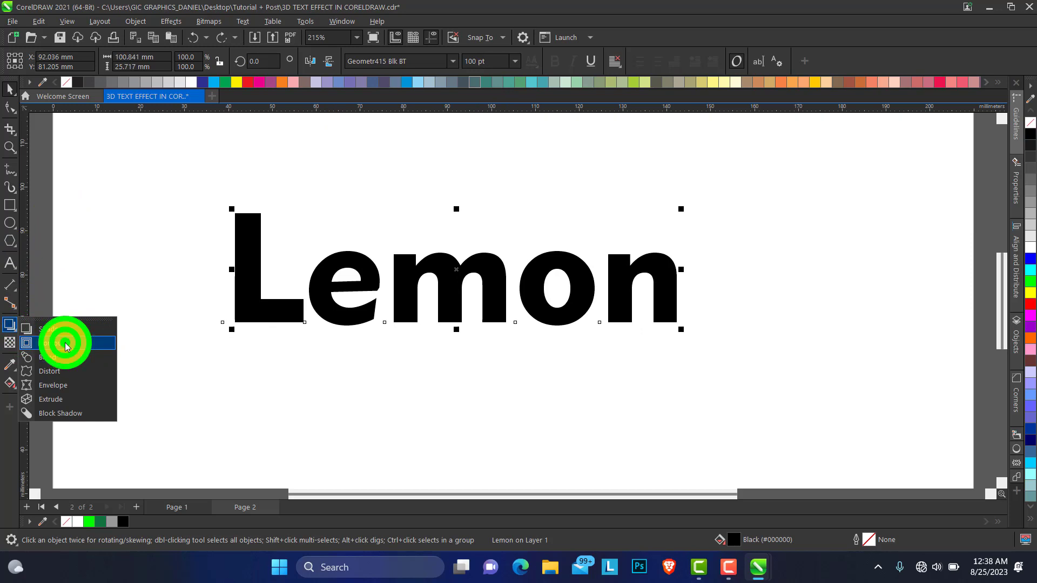
pyautogui.moveTo(491, 288); pyautogui.dragTo(516, 363)
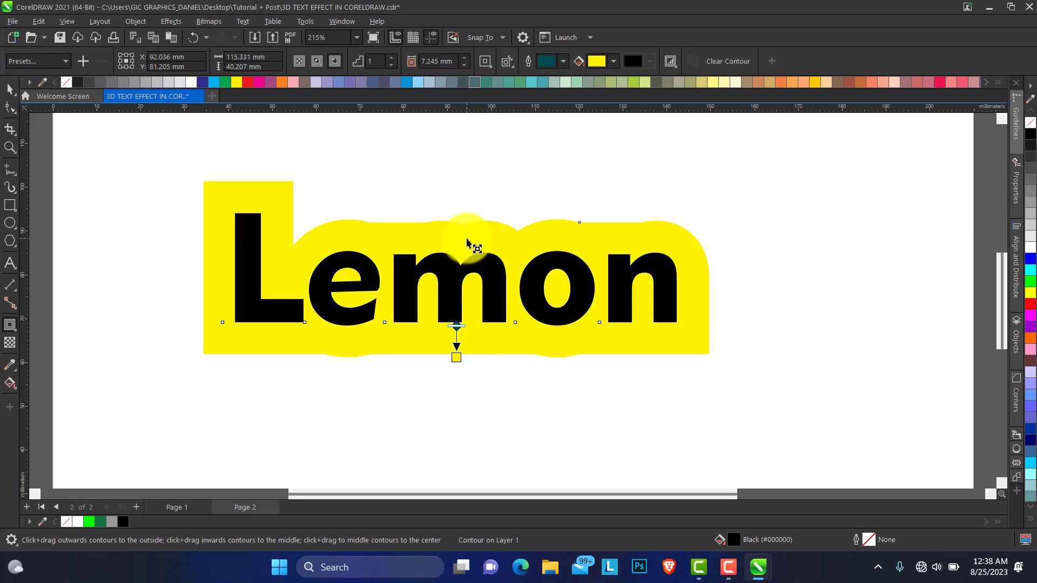
pyautogui.moveTo(456, 357); pyautogui.dragTo(457, 318)
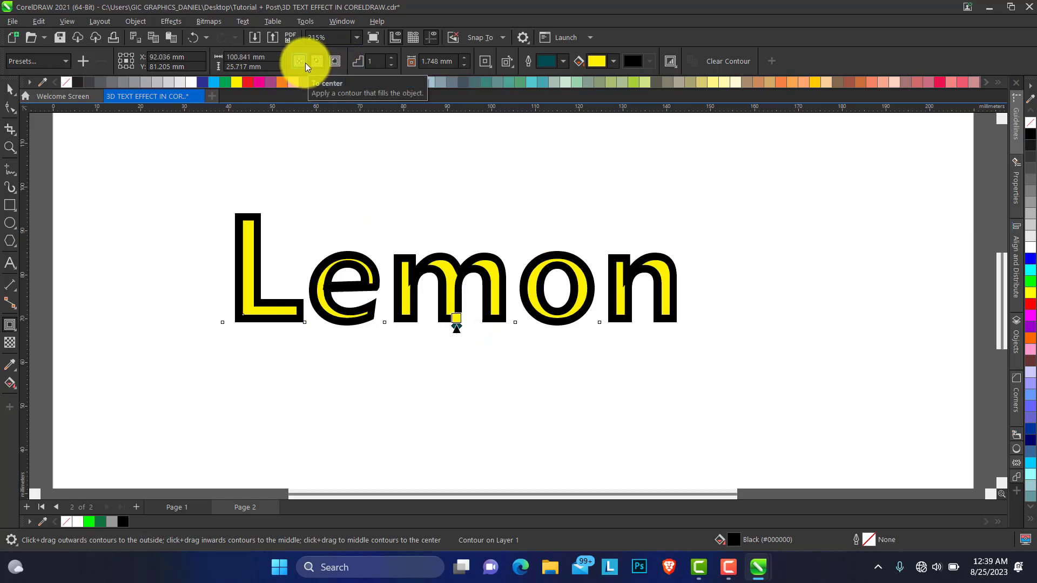
pyautogui.click(334, 61)
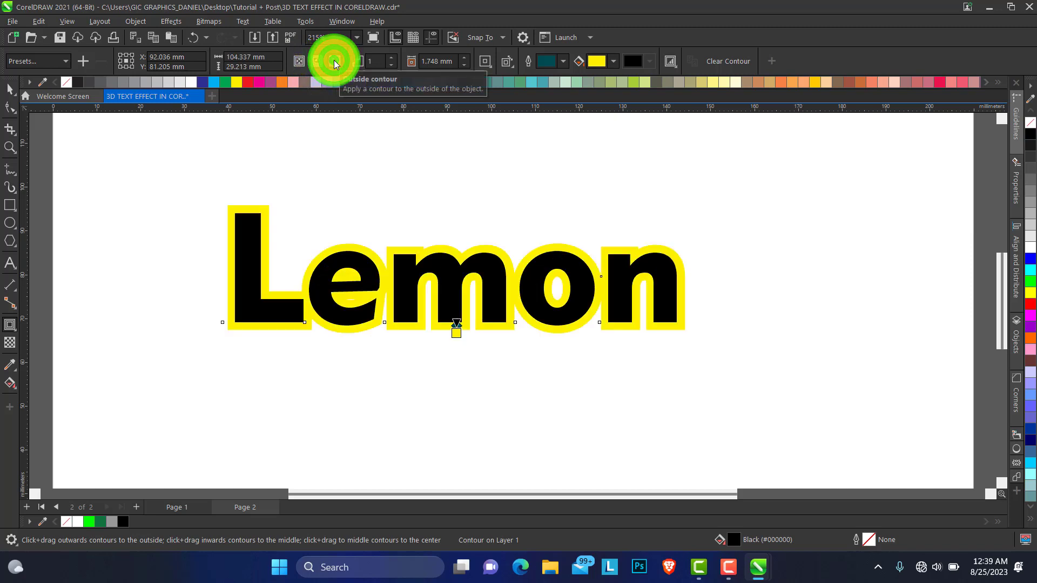
pyautogui.moveTo(456, 333); pyautogui.dragTo(460, 344)
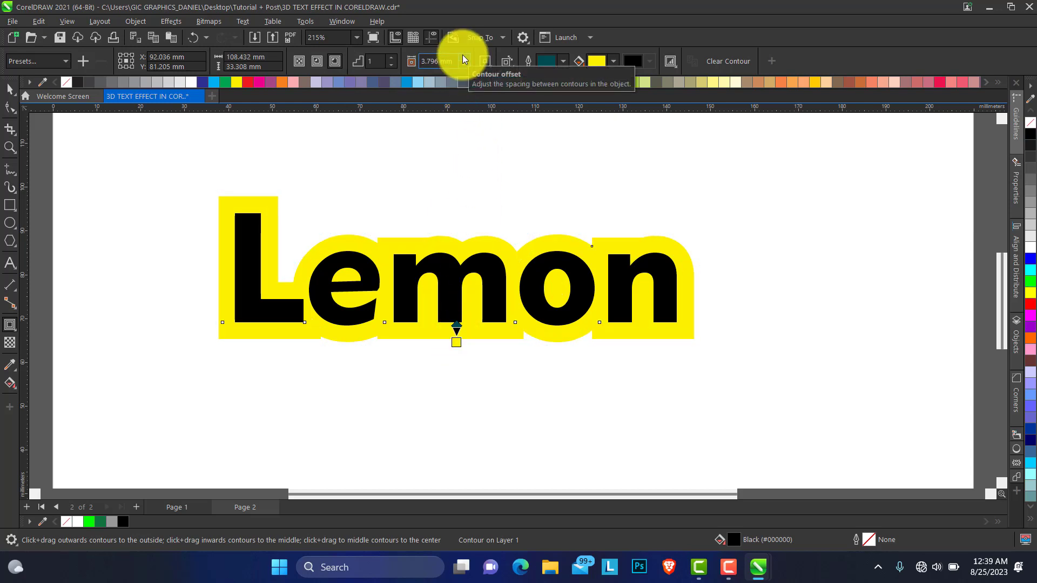
# Try a second contour step and larger contour offsets up to about 6.8 mm, and restore one step at 3.796 mm.
pyautogui.click(392, 58)
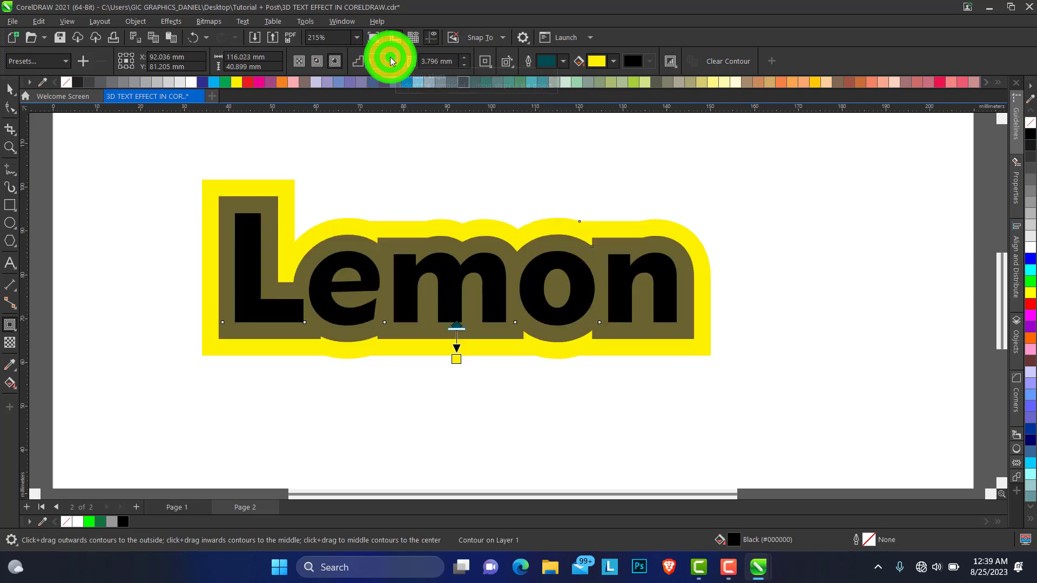
pyautogui.click(391, 66)
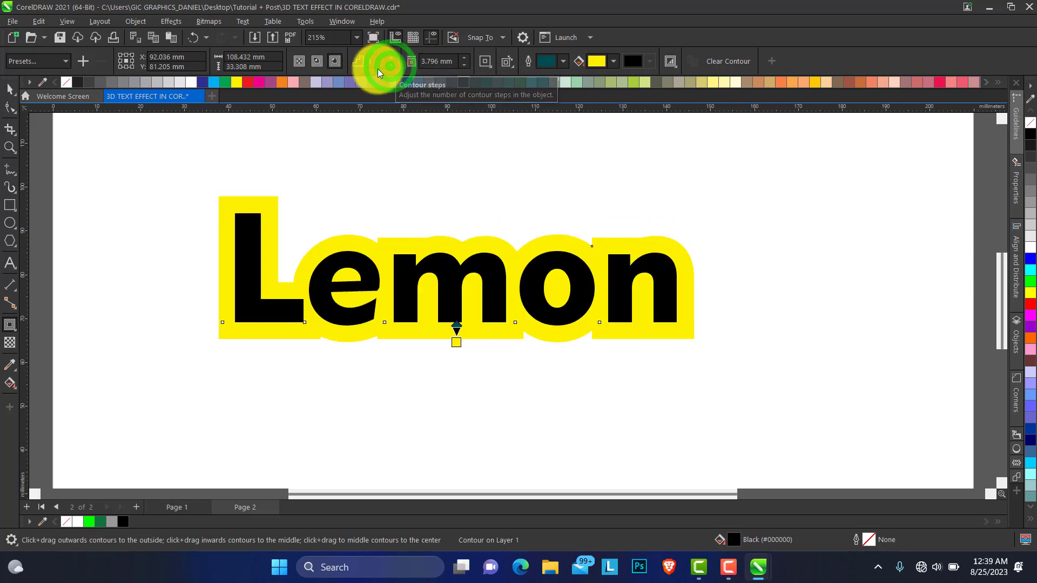
pyautogui.click(466, 58)
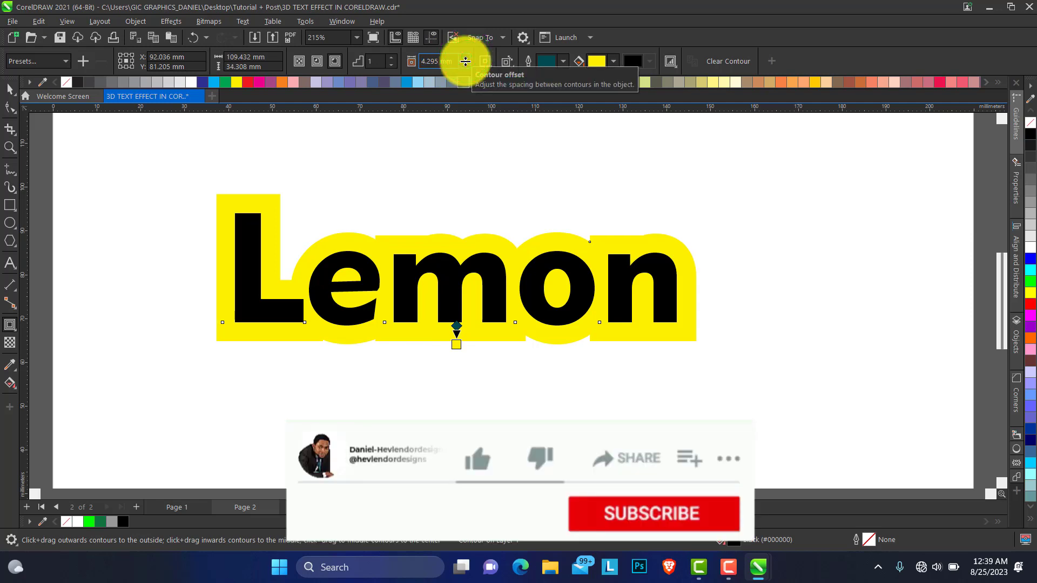
pyautogui.click(466, 61)
pyautogui.click(467, 61)
pyautogui.click(468, 61)
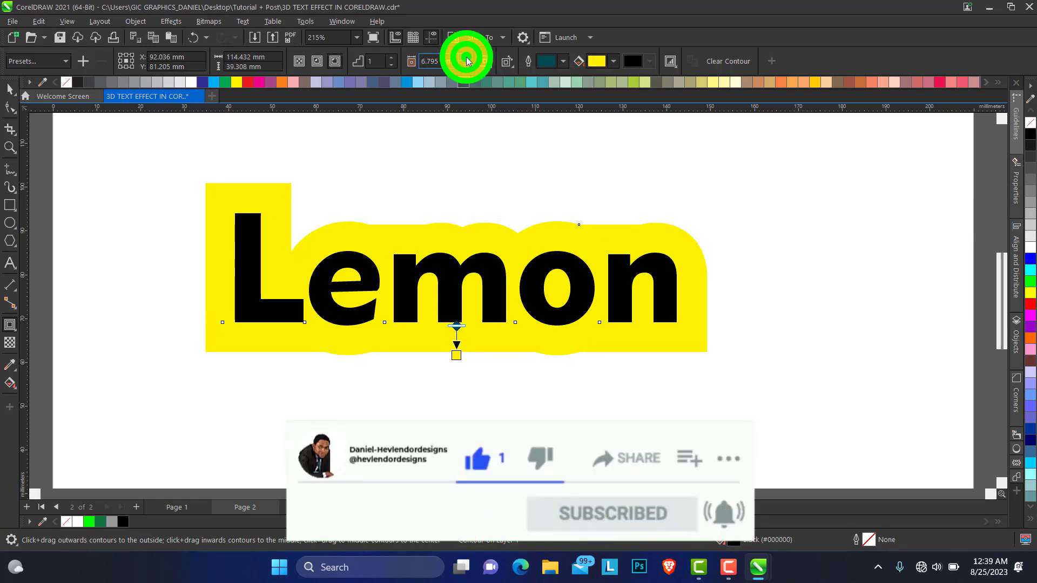
pyautogui.click(465, 68)
pyautogui.click(466, 68)
pyautogui.click(466, 68)
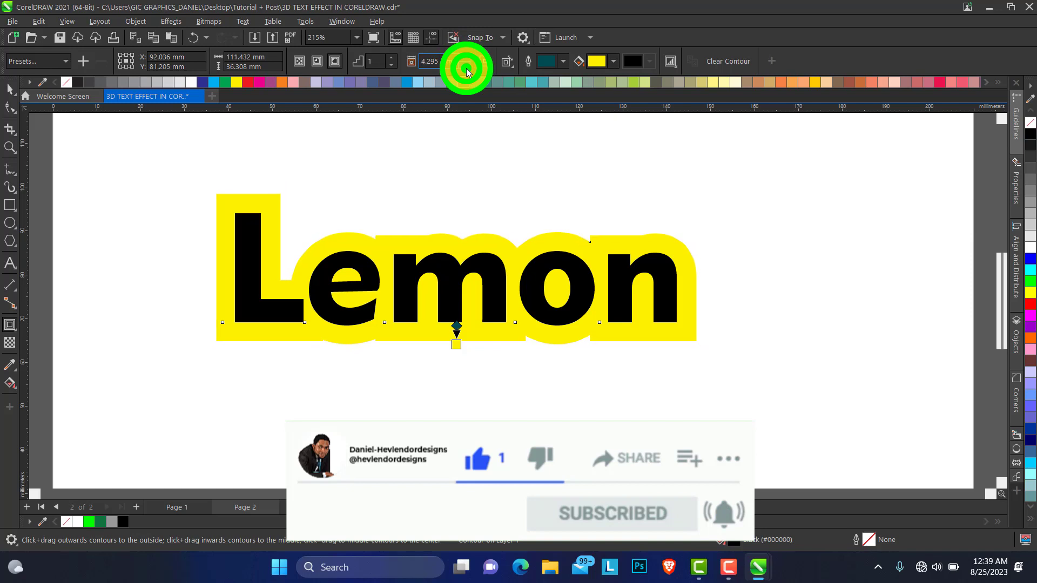
pyautogui.click(465, 68)
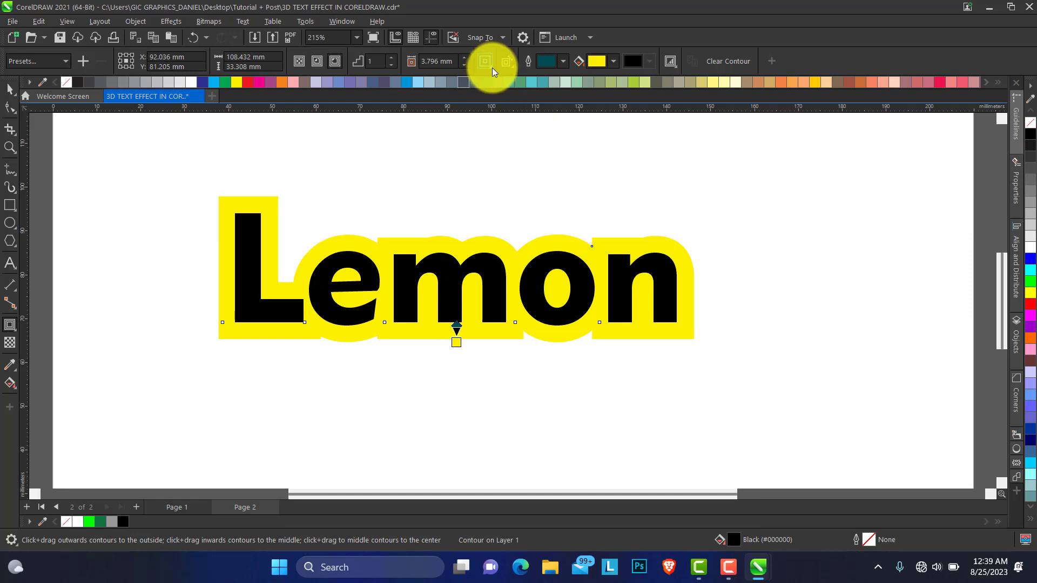
# Give the contour round corners and increase its offset to 4.295 mm.
pyautogui.click(492, 67)
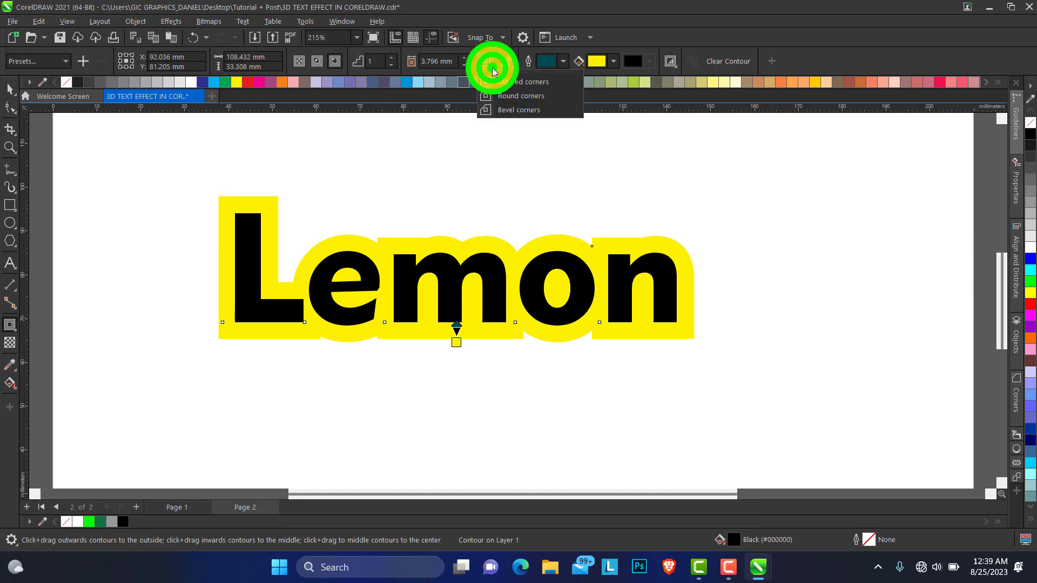
pyautogui.click(510, 96)
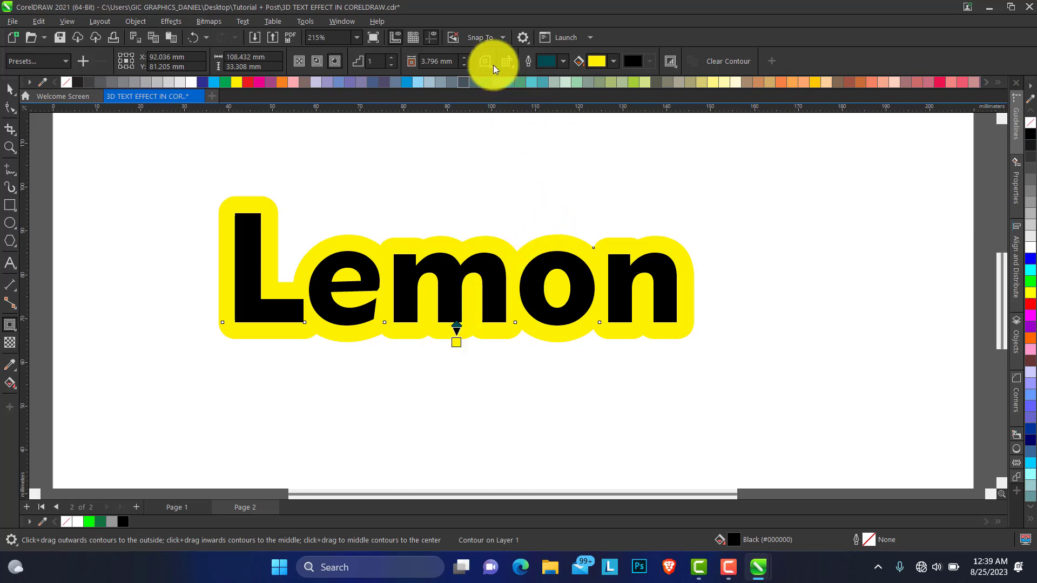
pyautogui.click(467, 57)
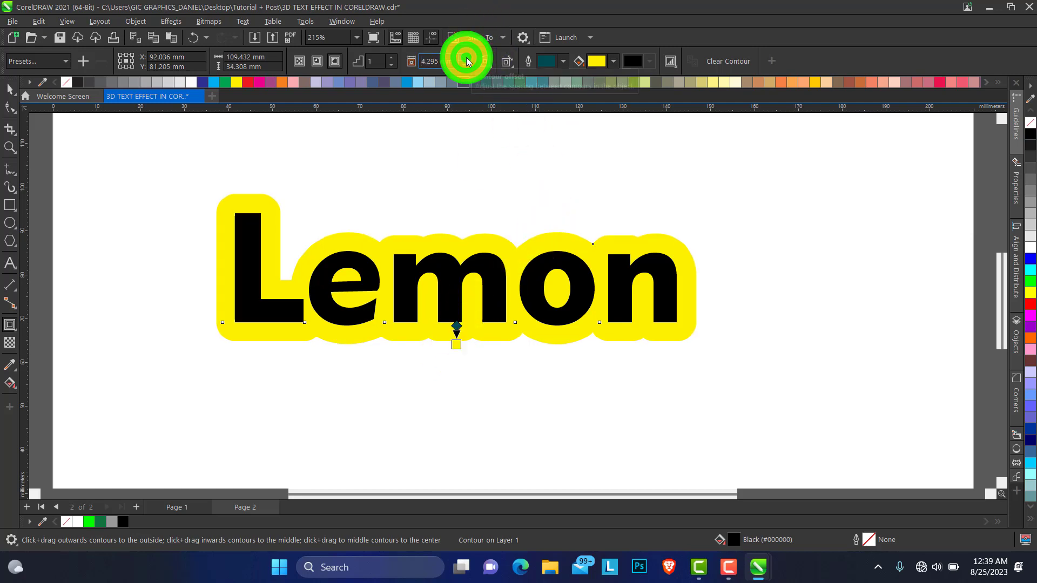
# Break the contour apart from the "Lemon" text and clear the selection.
pyautogui.click(9, 88)
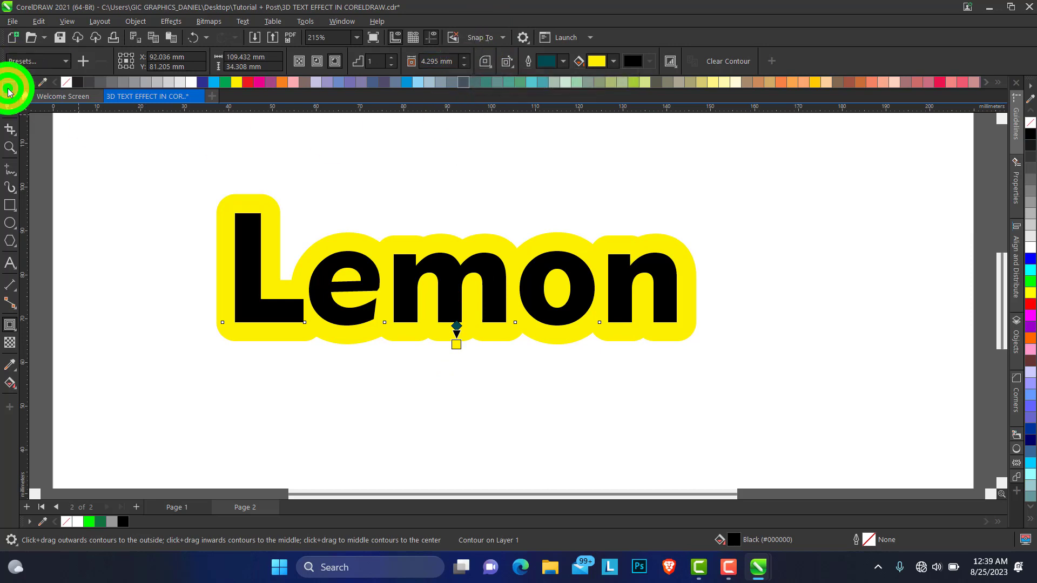
pyautogui.rightClick(426, 243)
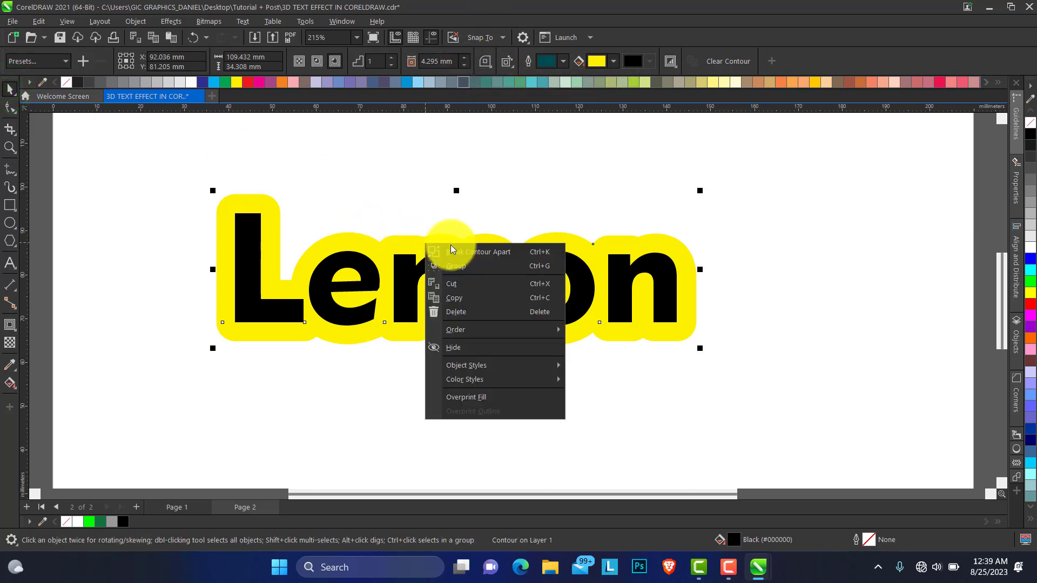
pyautogui.click(481, 251)
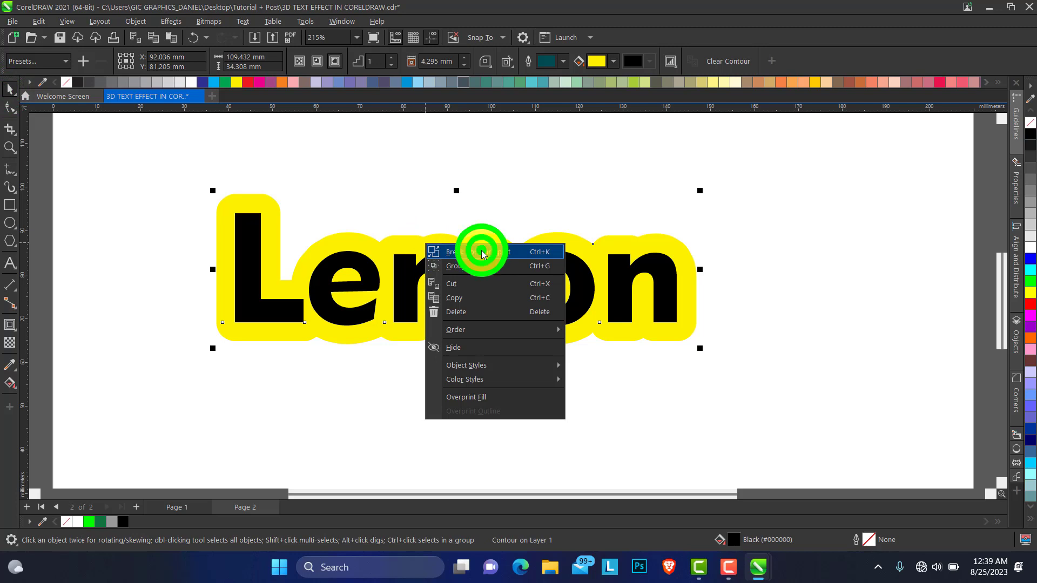
pyautogui.click(395, 176)
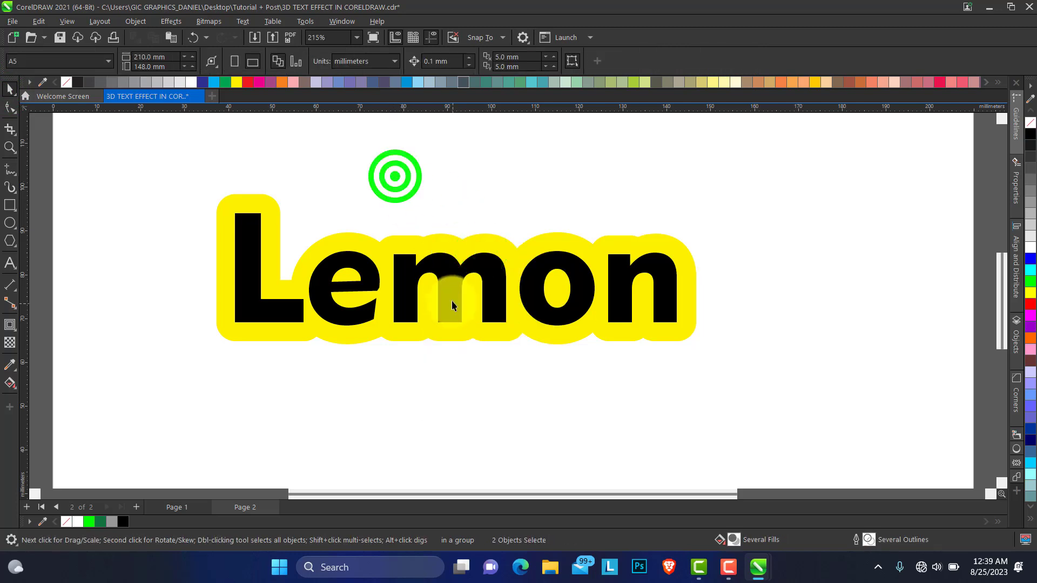
# Fill the separated contour shape behind the text with green and select the "Lemon" text.
pyautogui.click(450, 245)
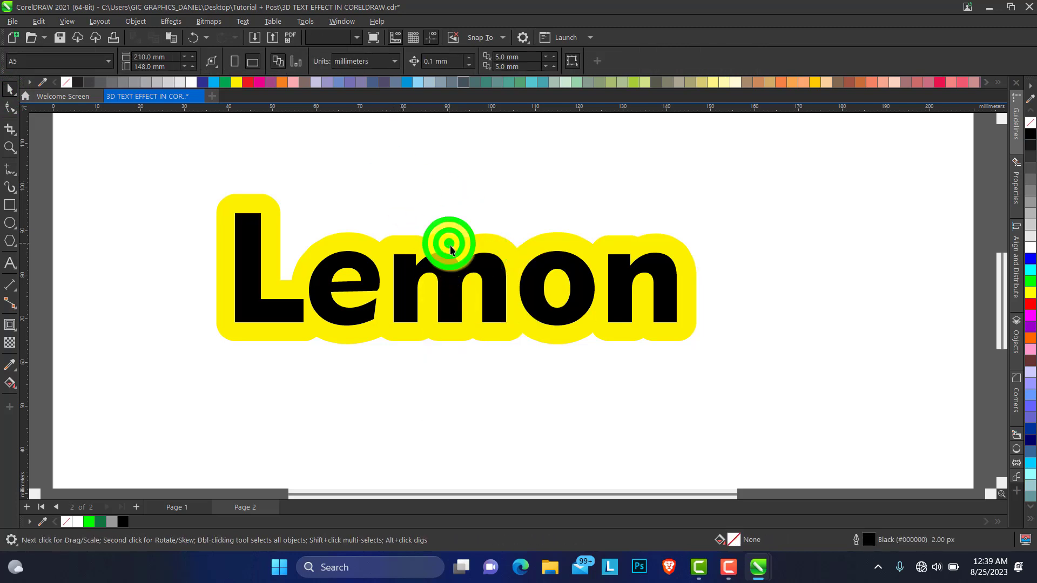
pyautogui.click(1031, 288)
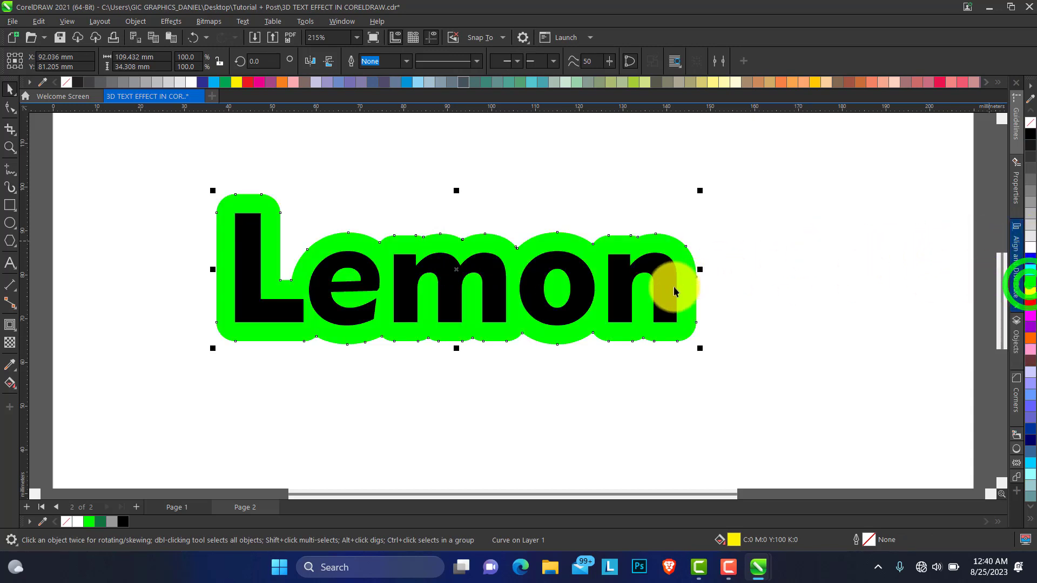
pyautogui.click(623, 287)
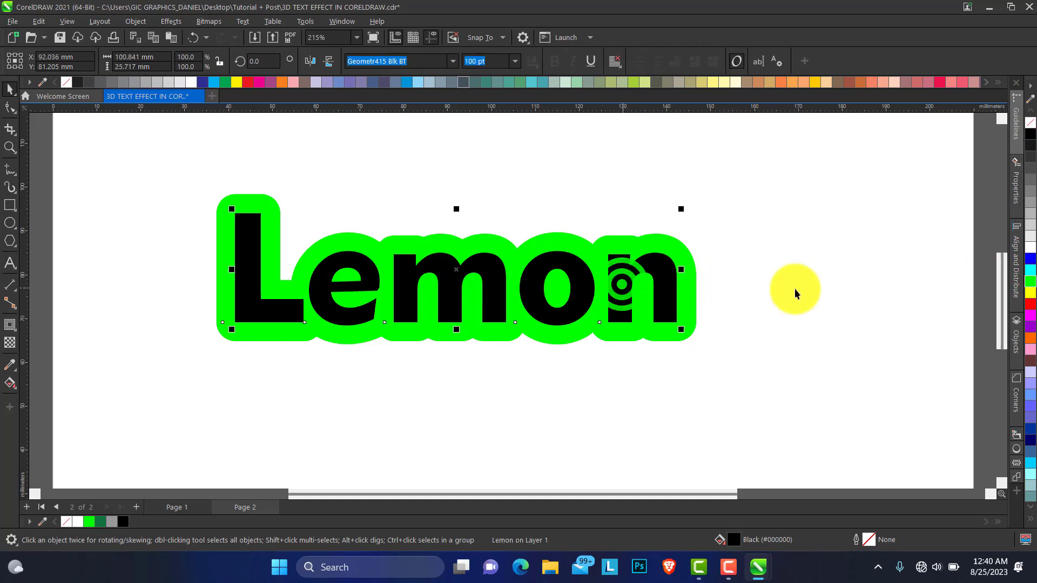
# Fill the "Lemon" text with white and extrude the green contour shape behind it toward the lower right.
pyautogui.click(1031, 247)
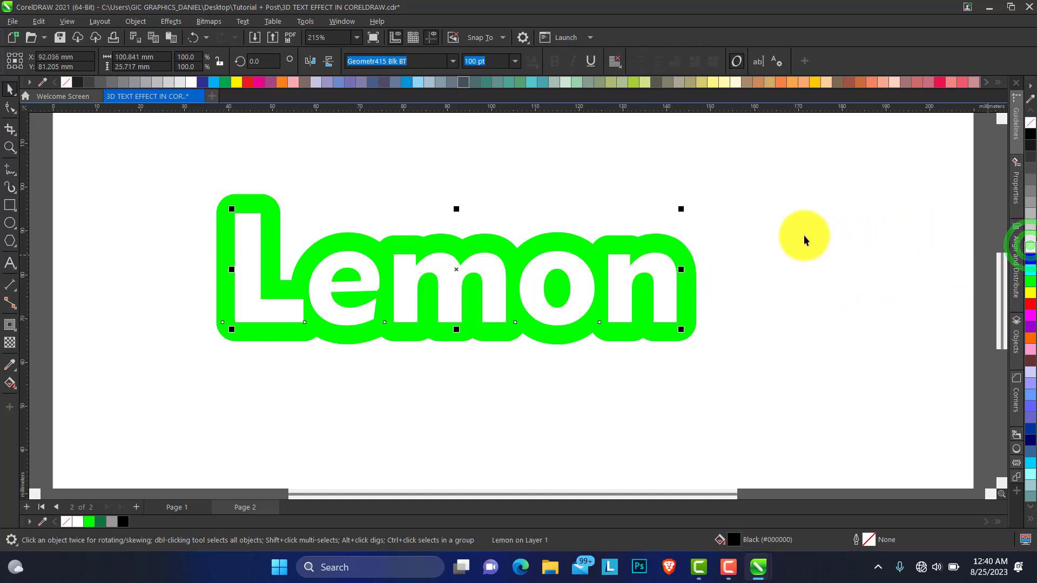
pyautogui.click(666, 245)
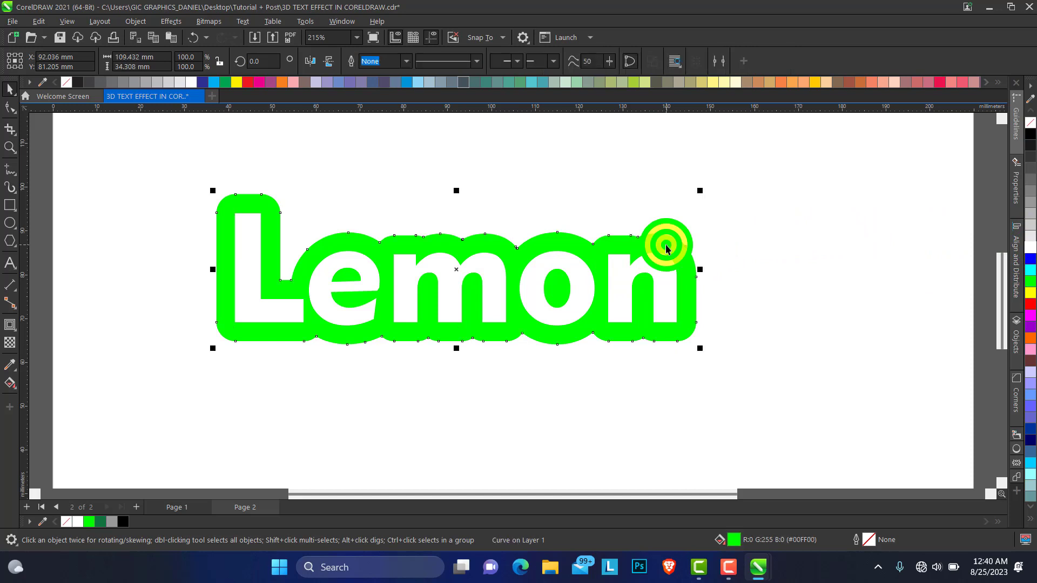
pyautogui.click(14, 334)
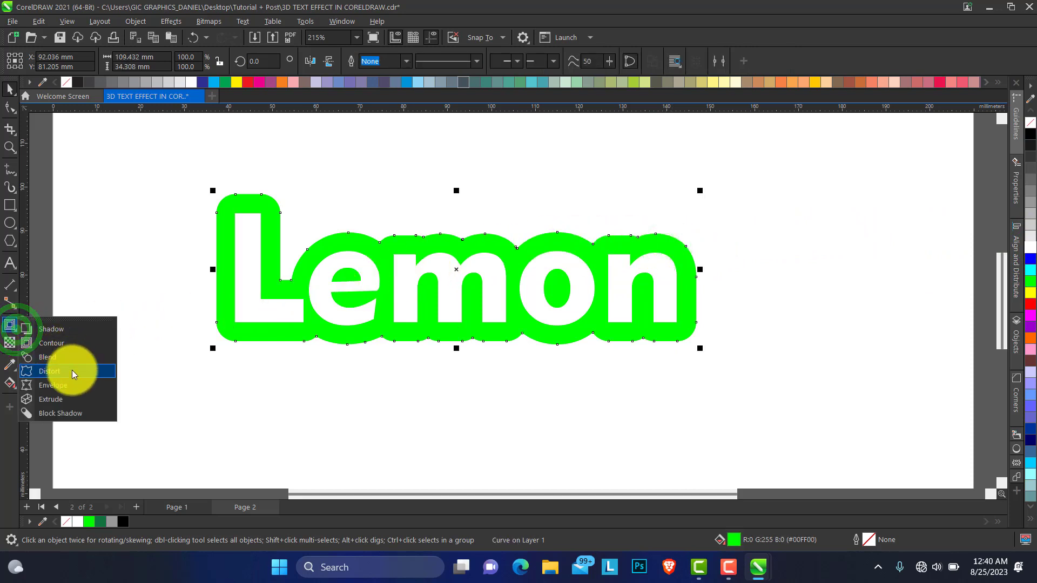
pyautogui.click(68, 400)
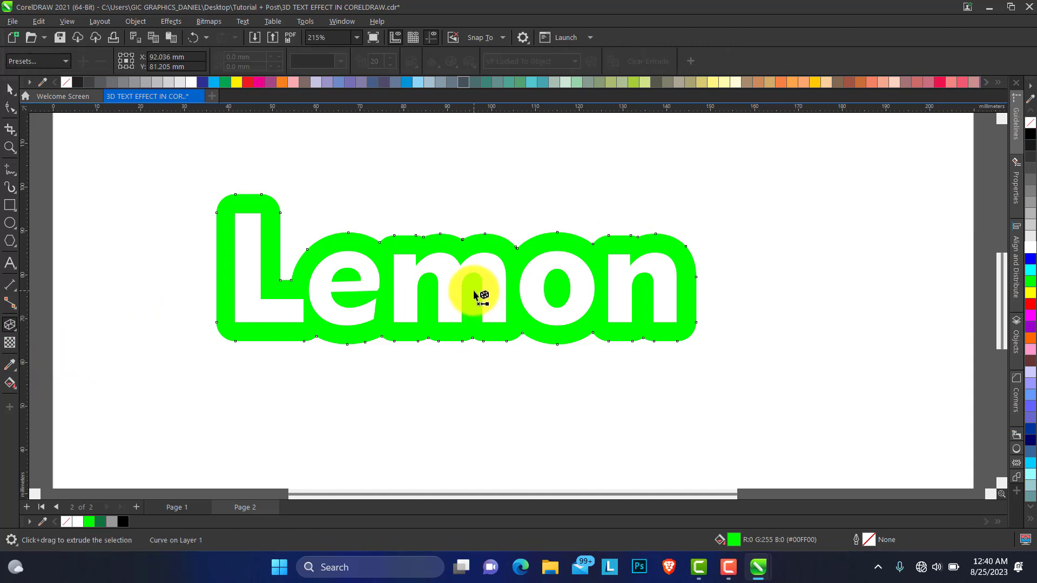
pyautogui.moveTo(474, 293); pyautogui.dragTo(556, 428)
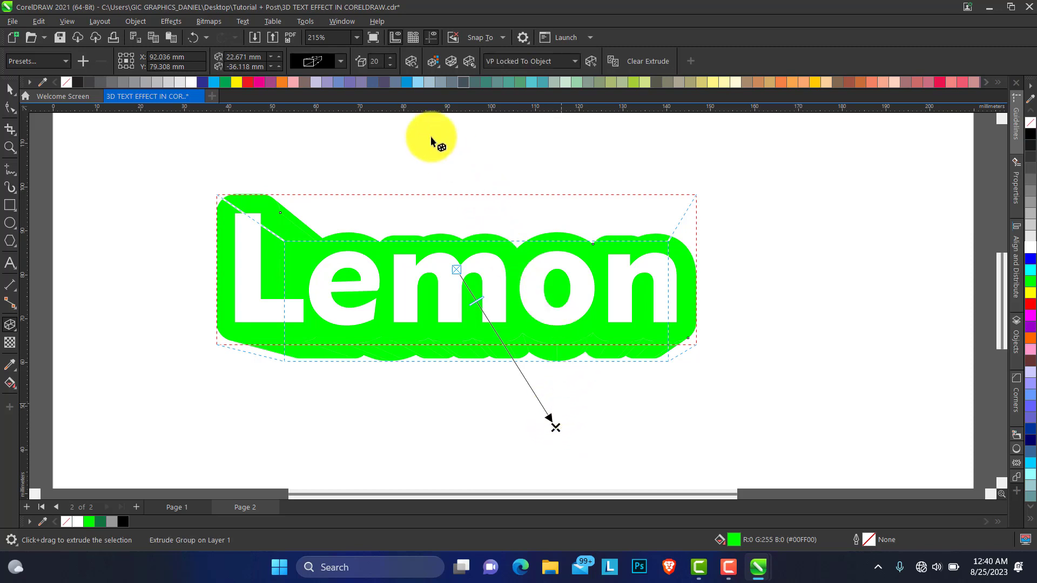
# Change the contour's extrusion to the non-tapering parallel type and shorten it to about 3.2 mm across and 4.8 mm down.
pyautogui.click(341, 62)
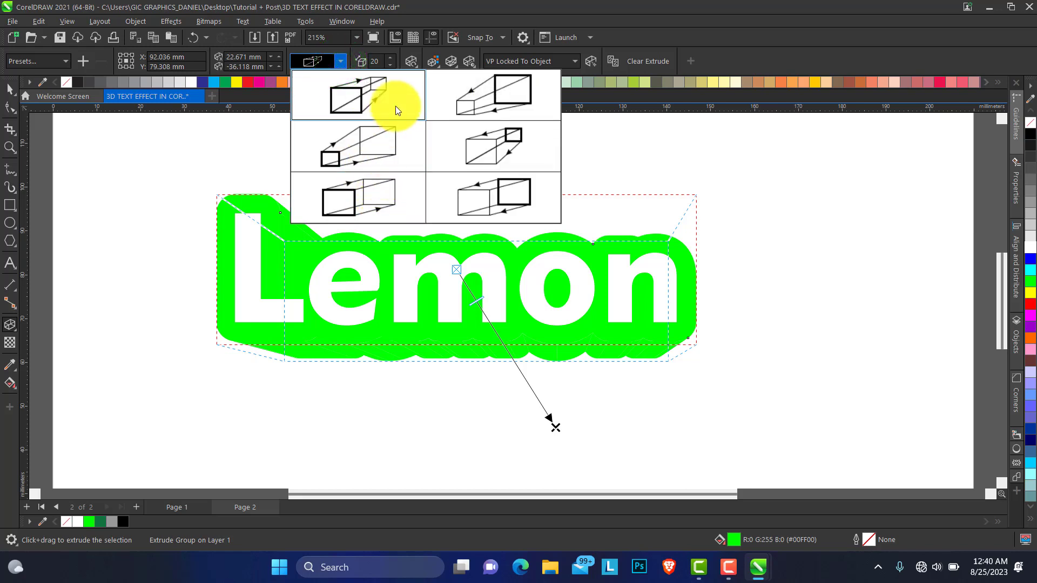
pyautogui.click(383, 202)
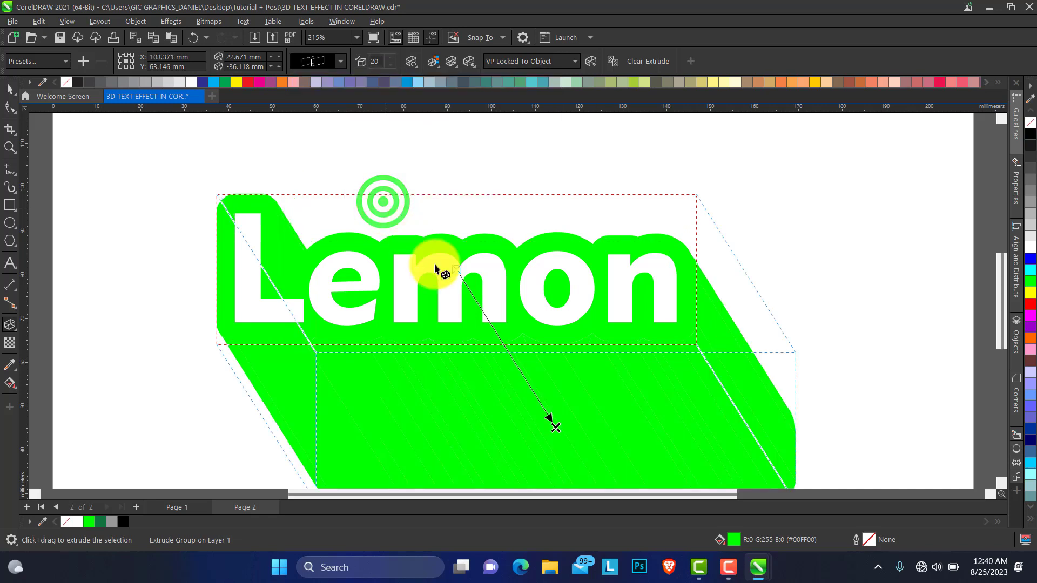
pyautogui.moveTo(556, 432); pyautogui.dragTo(470, 291)
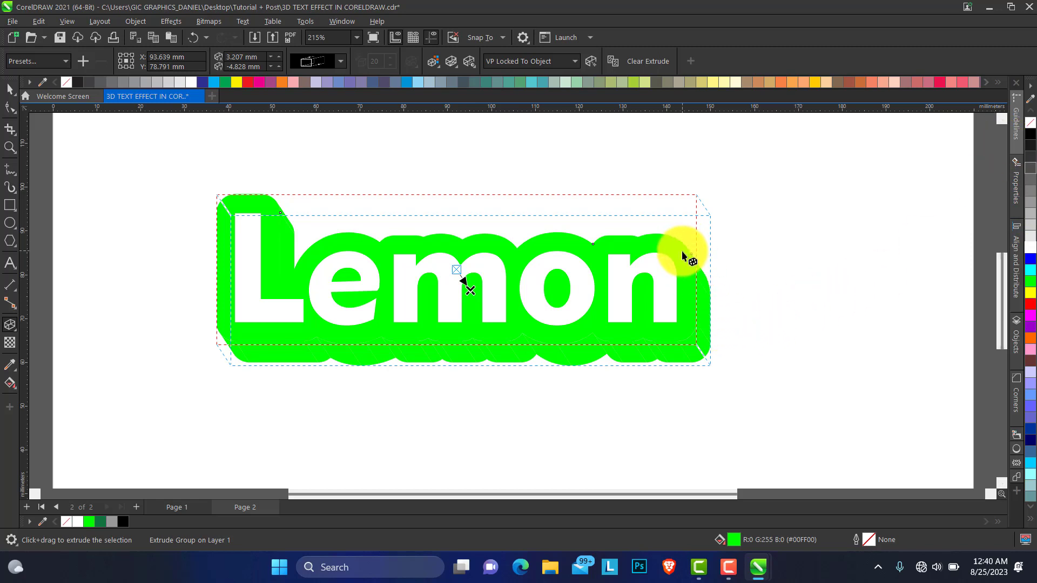
# Give the extruded contour a black outline and reduce the extrusion to about 2.1 mm across and 3.5 mm down.
pyautogui.rightClick(1032, 135)
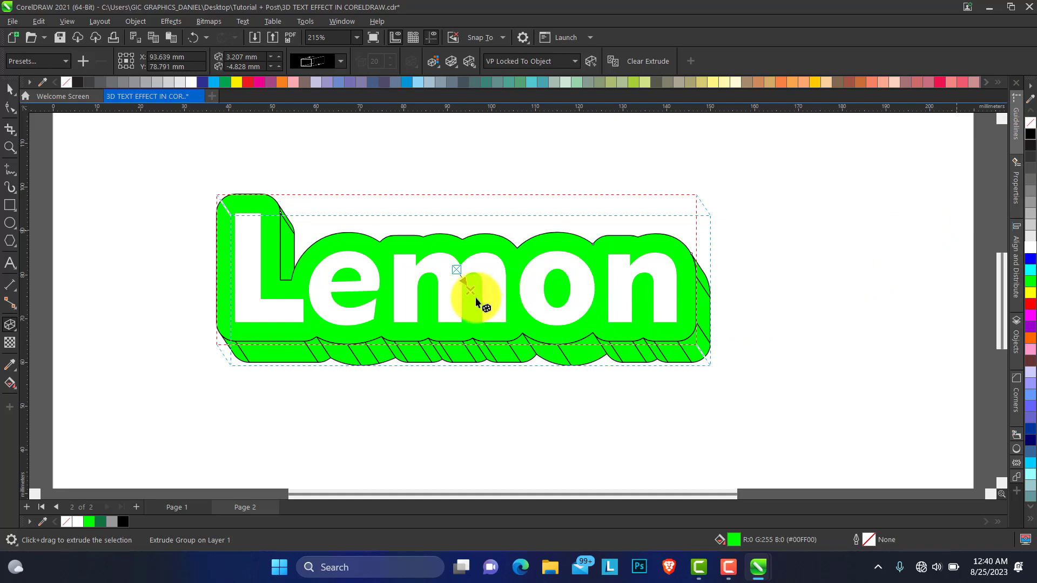
pyautogui.moveTo(474, 292); pyautogui.dragTo(474, 279)
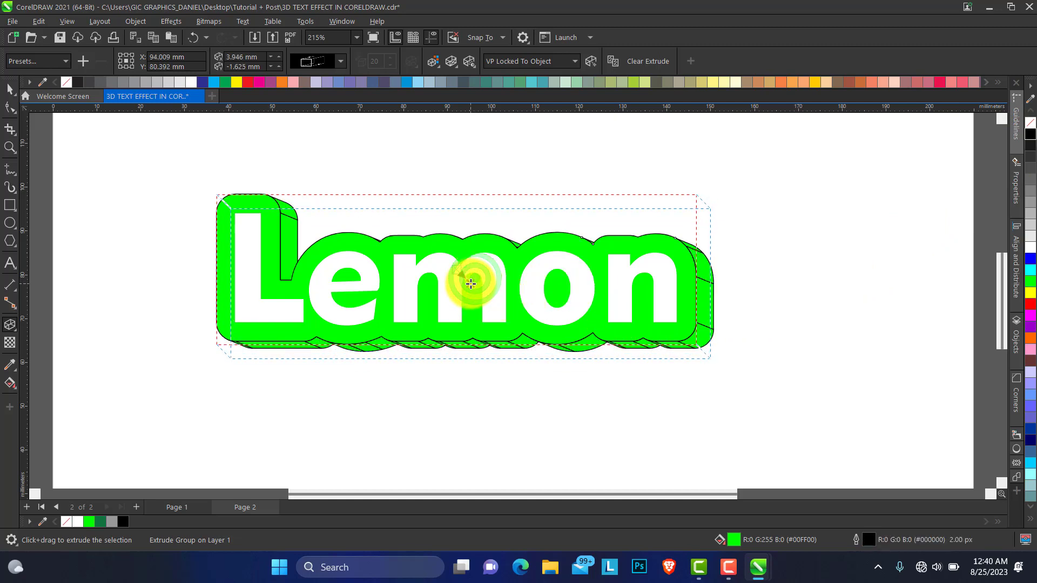
pyautogui.moveTo(474, 279); pyautogui.dragTo(468, 282)
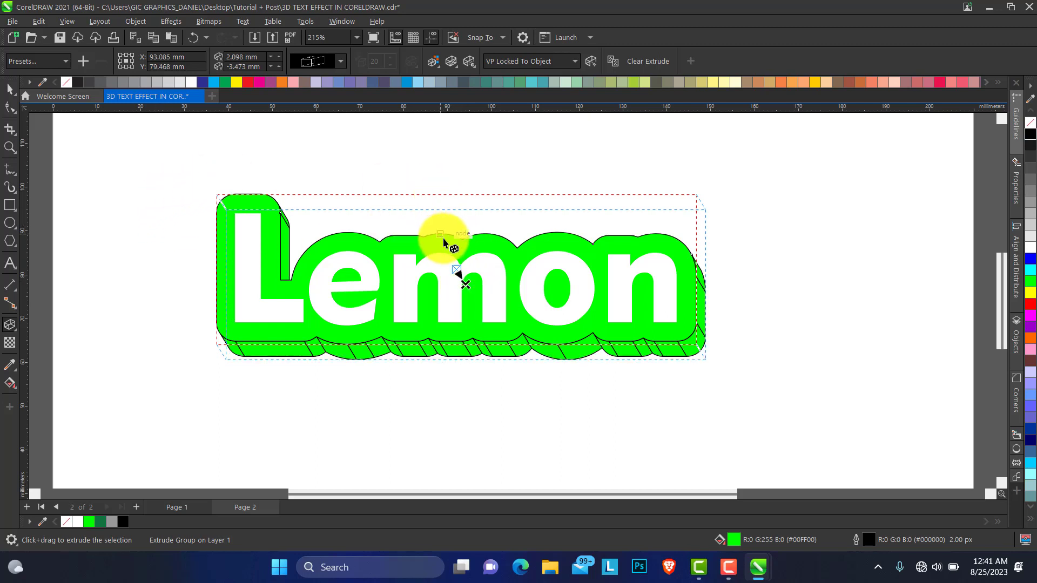
# Break the extrude group apart and undo a trial move of the two resulting objects.
pyautogui.rightClick(450, 347)
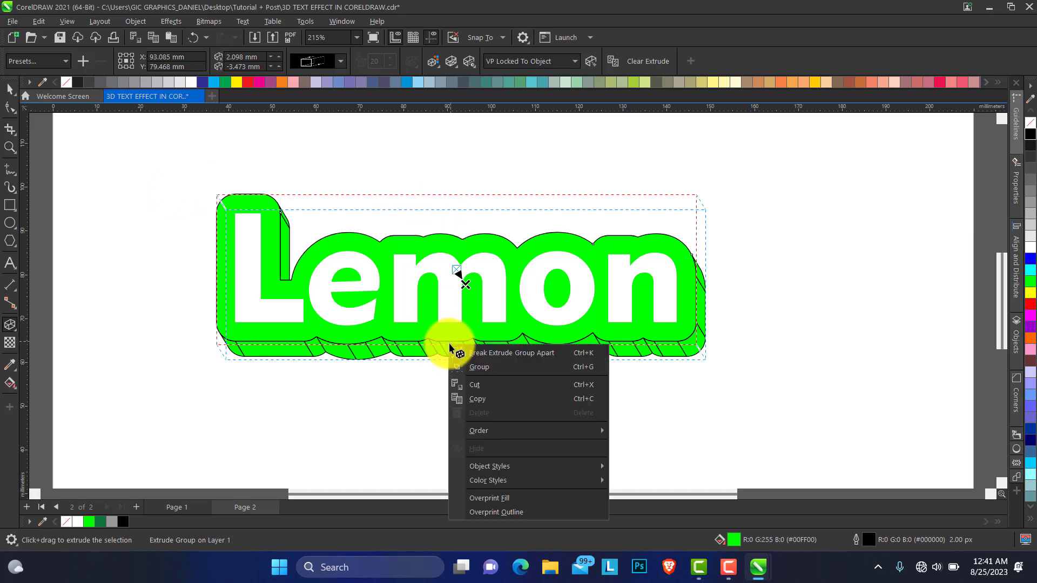
pyautogui.click(504, 354)
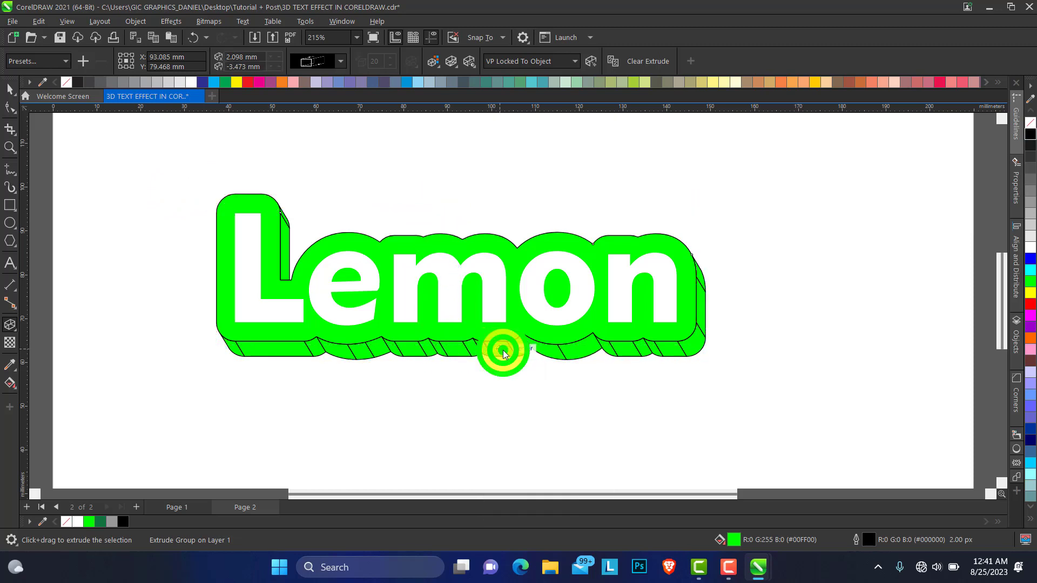
pyautogui.click(12, 86)
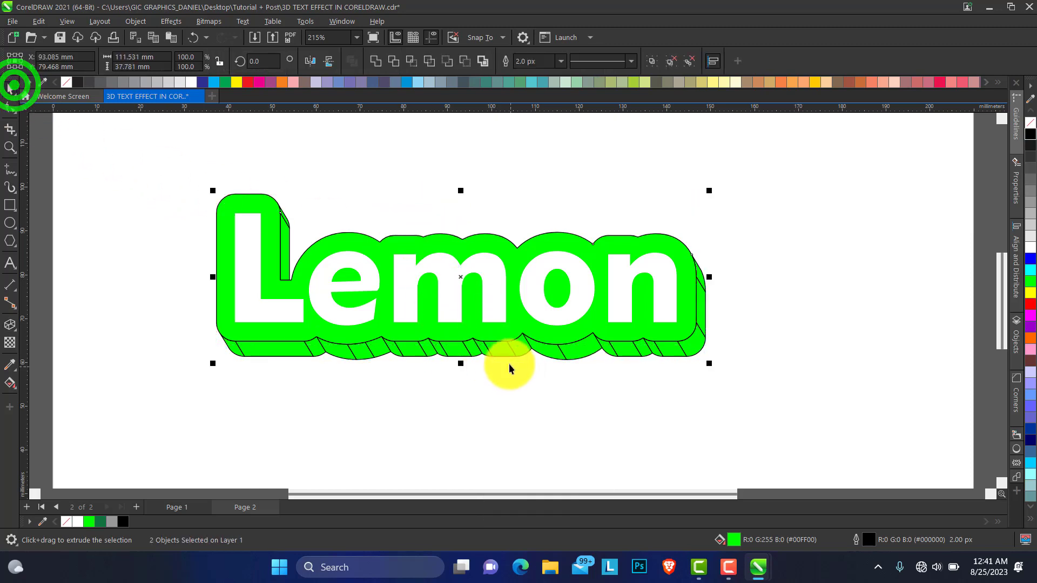
pyautogui.moveTo(509, 348); pyautogui.dragTo(519, 394)
pyautogui.hotkey('ctrl', 'z')
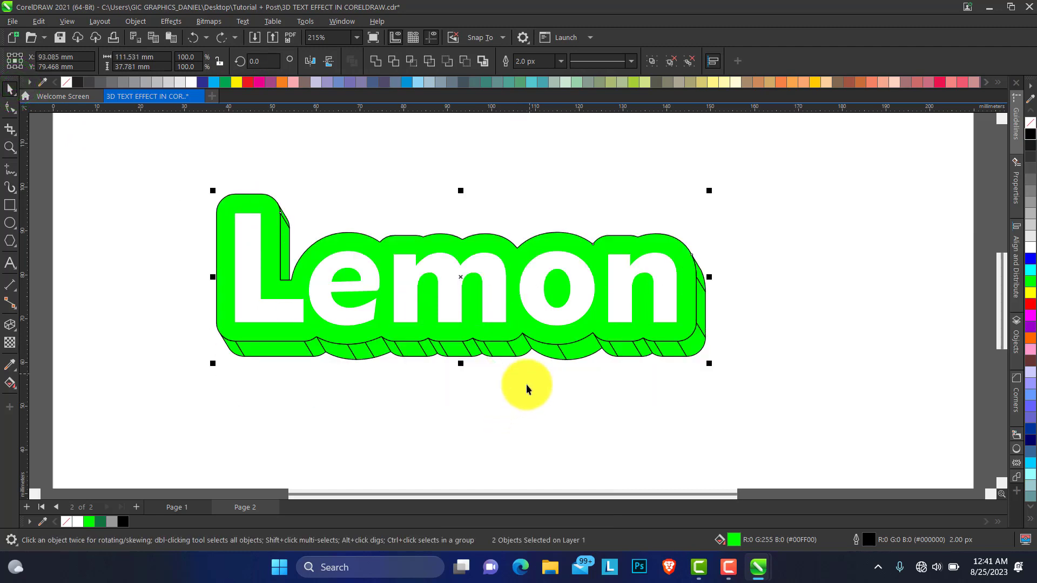
# Move the group of extruded sides below the lettering, ungroup it and weld its pieces into one shape.
pyautogui.click(516, 349)
pyautogui.moveTo(514, 353); pyautogui.dragTo(510, 442)
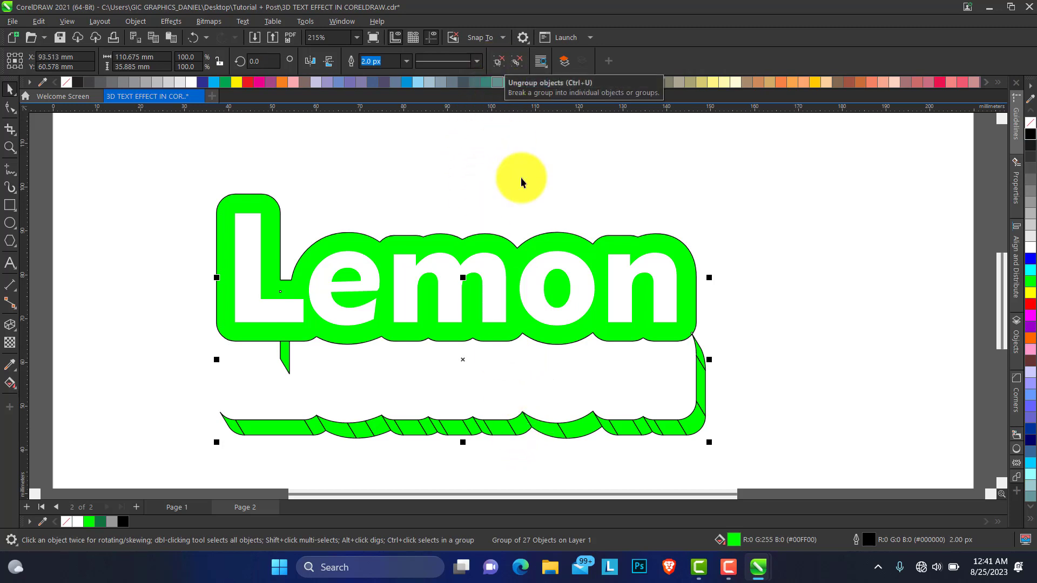
pyautogui.hotkey('ctrl', 'u')
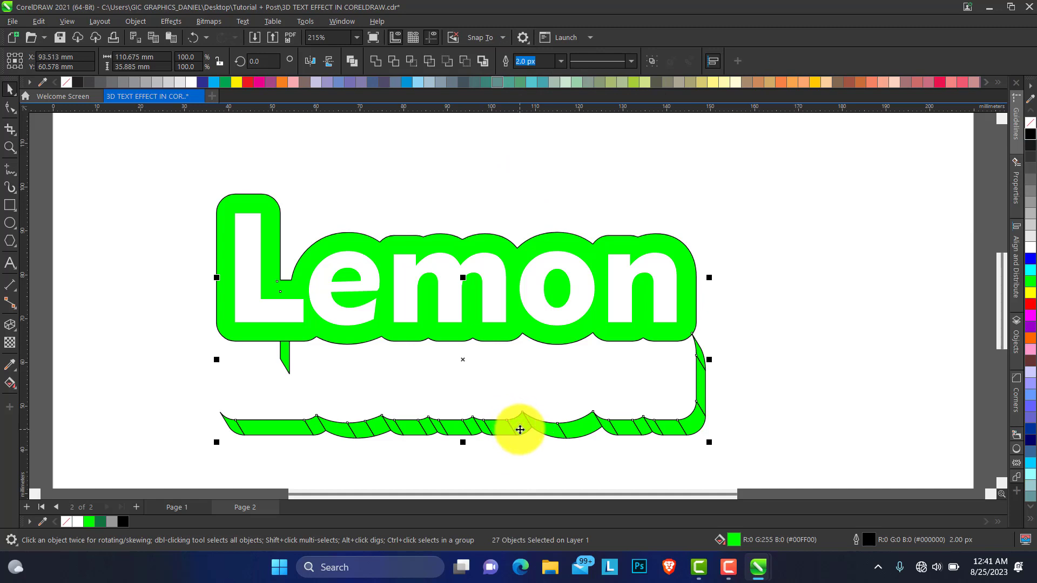
pyautogui.click(376, 61)
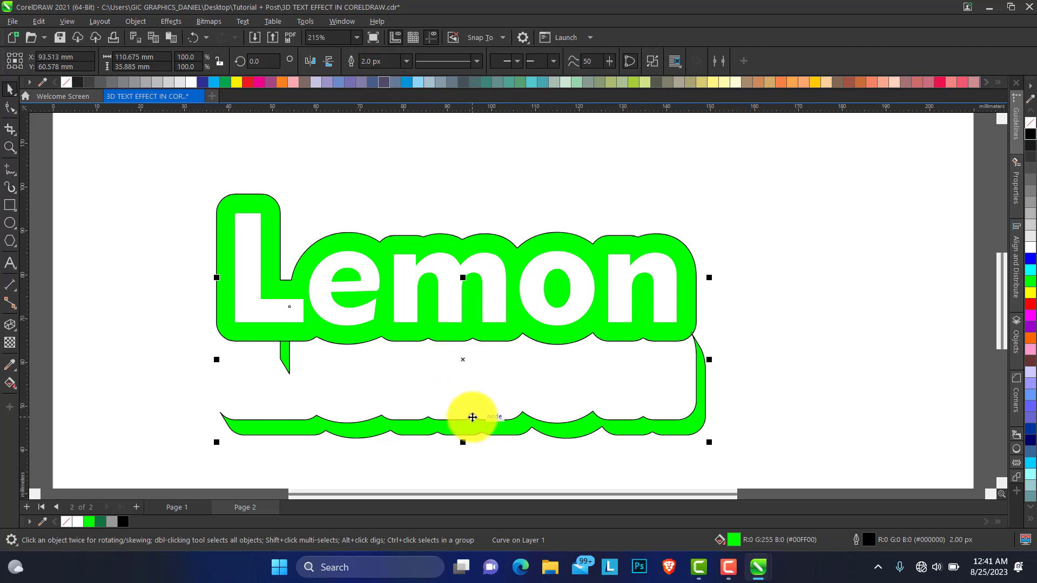
# Move the welded side shape back up and snap its inner corner node to the matching corner on the contour's lower edge.
pyautogui.moveTo(470, 416); pyautogui.dragTo(473, 348)
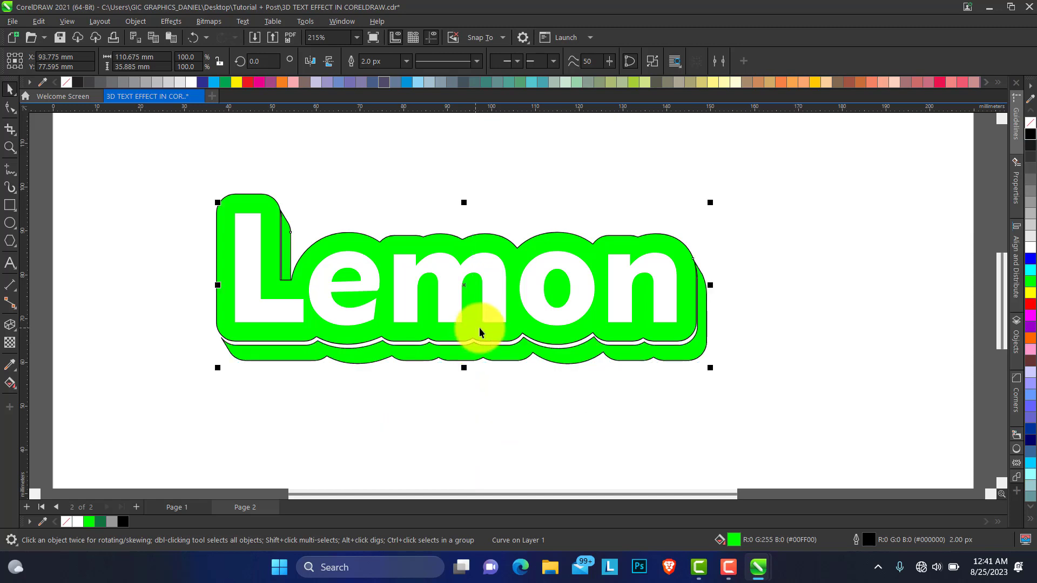
pyautogui.click(16, 146)
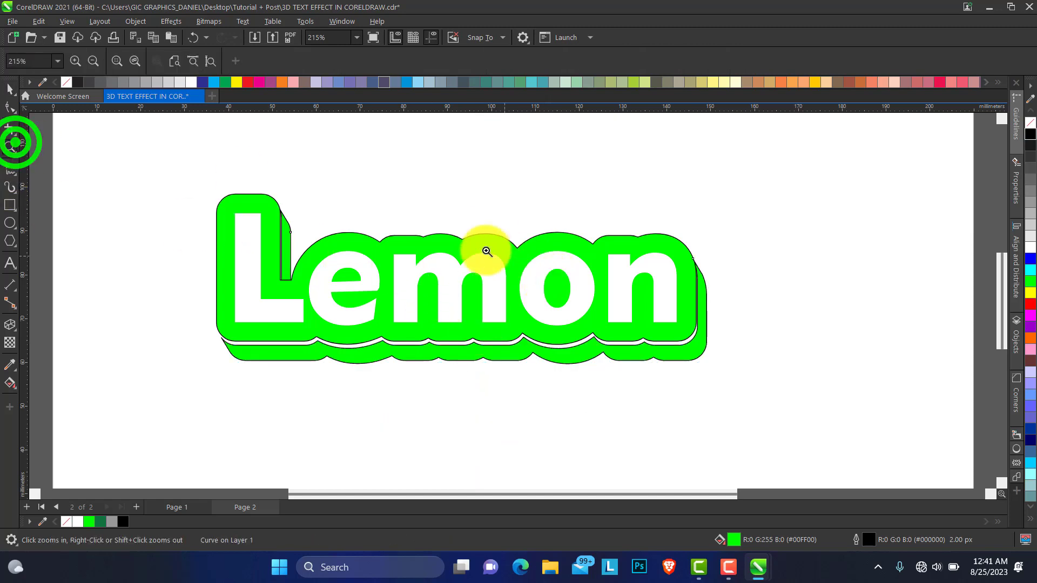
pyautogui.moveTo(373, 215); pyautogui.dragTo(706, 410)
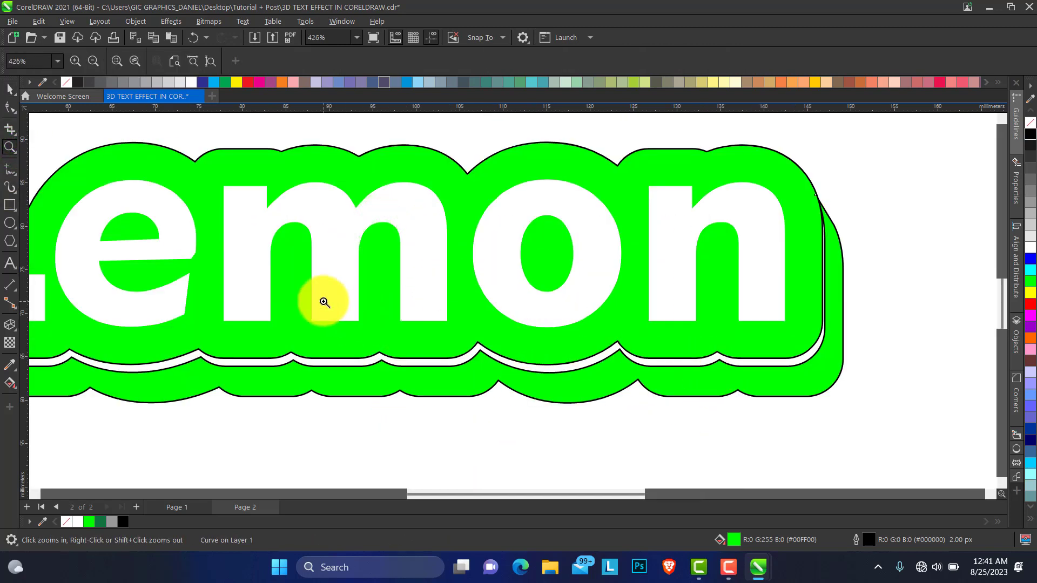
pyautogui.moveTo(324, 296); pyautogui.dragTo(600, 425)
pyautogui.click(10, 95)
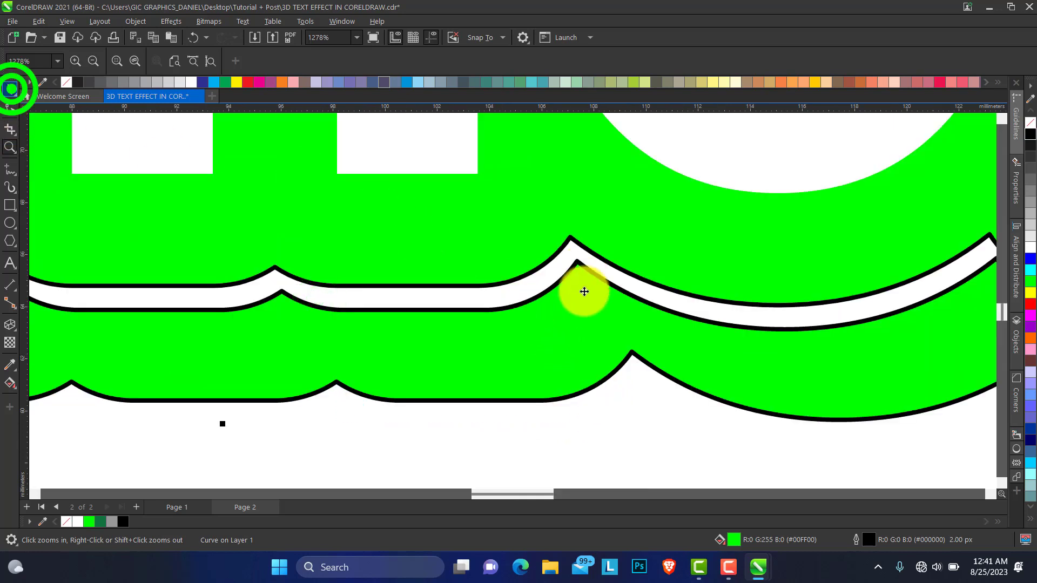
pyautogui.click(579, 260)
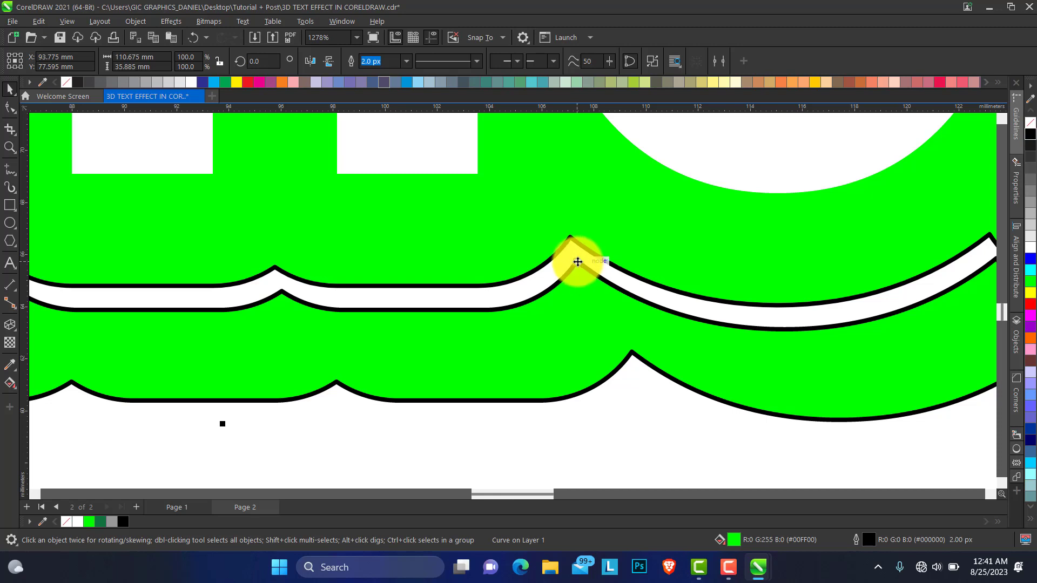
pyautogui.moveTo(578, 262); pyautogui.dragTo(572, 242)
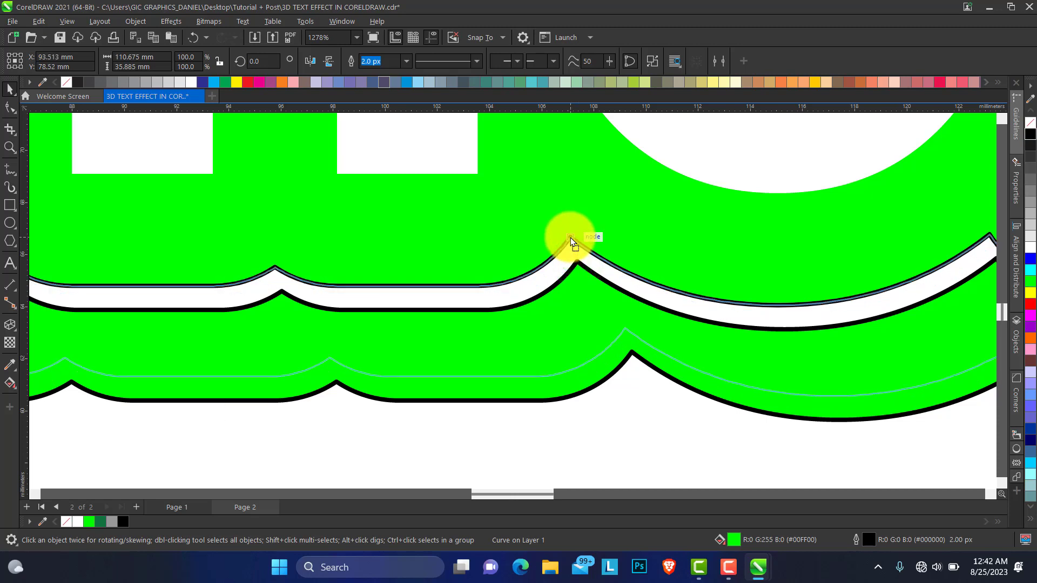
pyautogui.moveTo(571, 239); pyautogui.dragTo(572, 239)
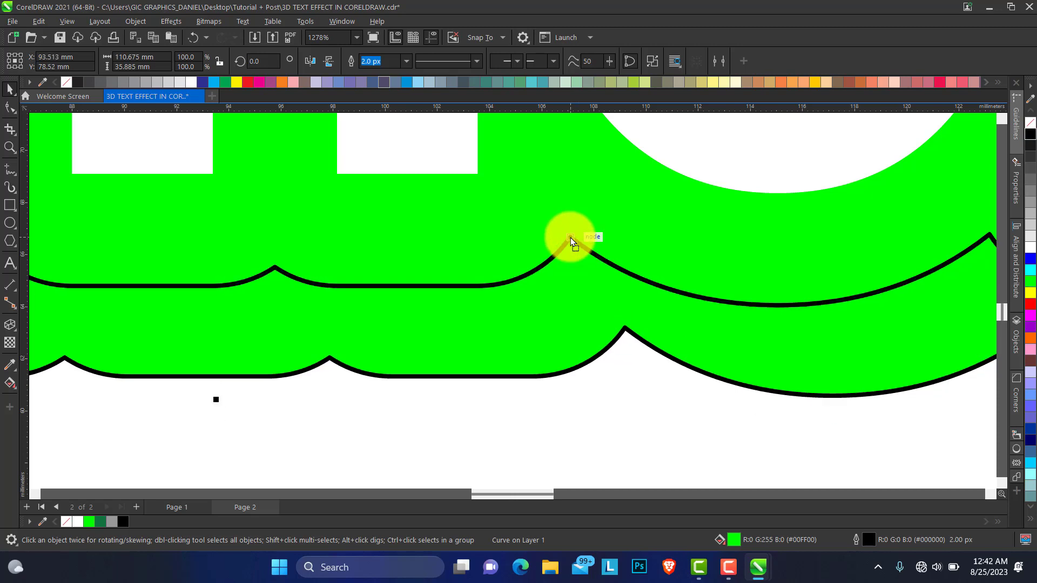
# Fill the welded side shape with the darker green #009A3D.
pyautogui.click(10, 147)
pyautogui.rightClick(467, 278)
pyautogui.rightClick(468, 279)
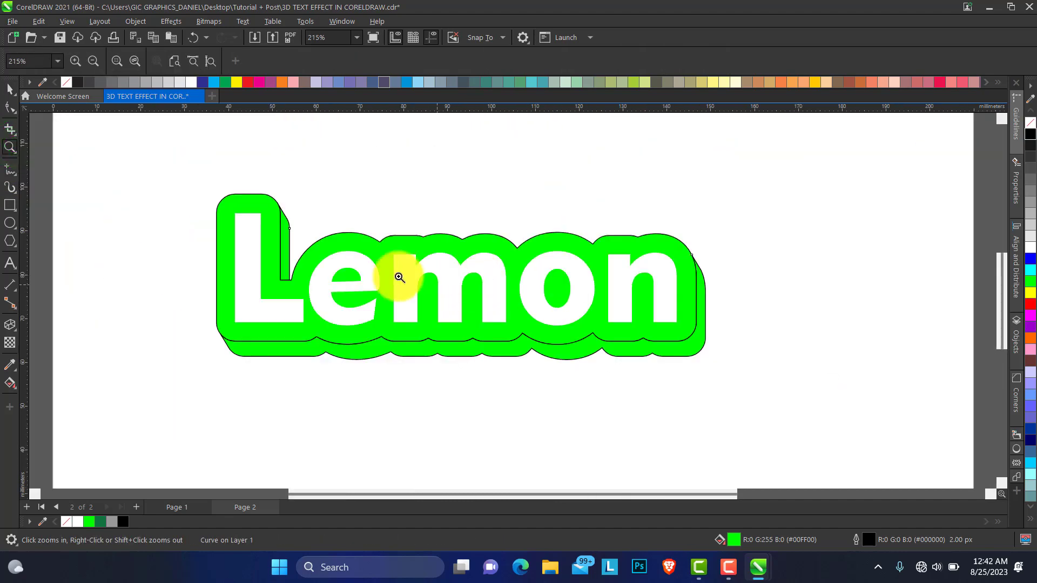
pyautogui.moveTo(193, 188); pyautogui.dragTo(753, 412)
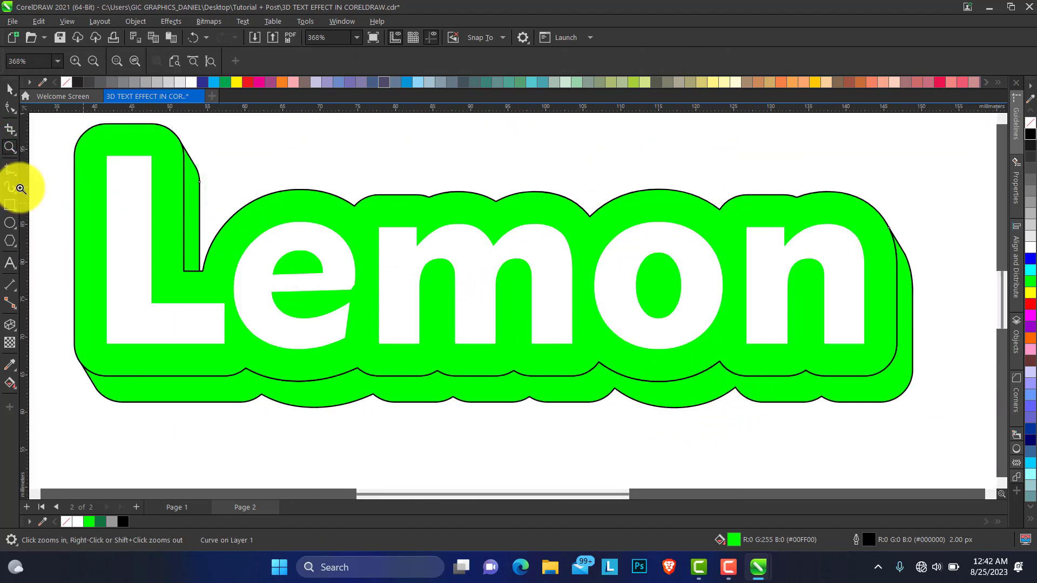
pyautogui.click(9, 88)
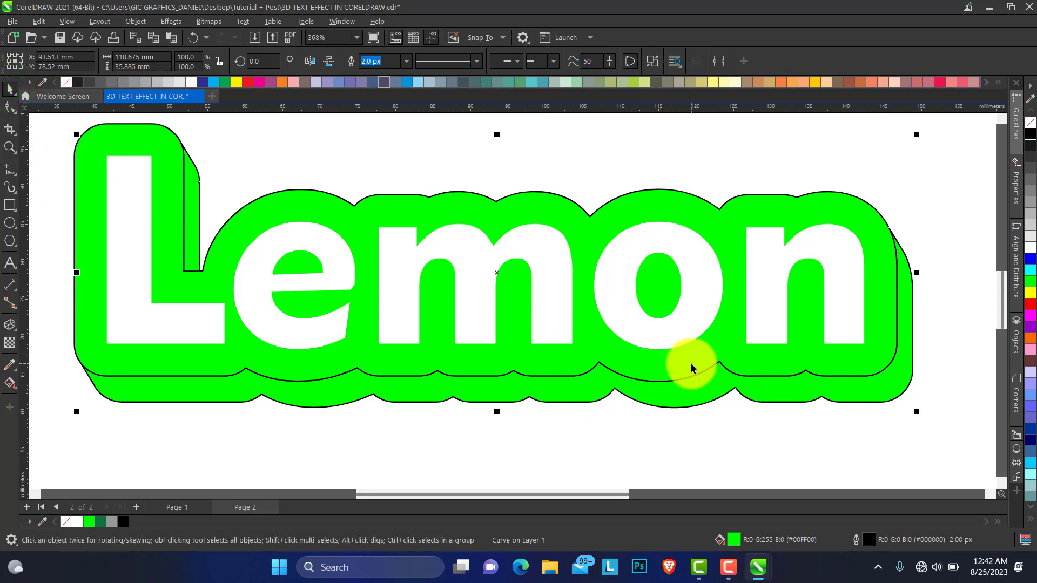
pyautogui.click(1032, 284)
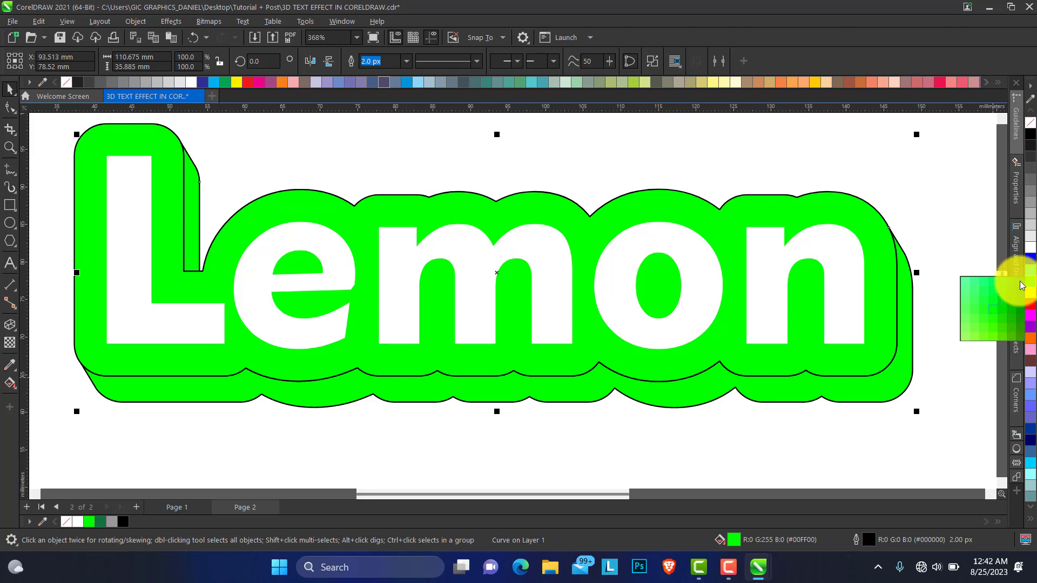
pyautogui.click(1021, 284)
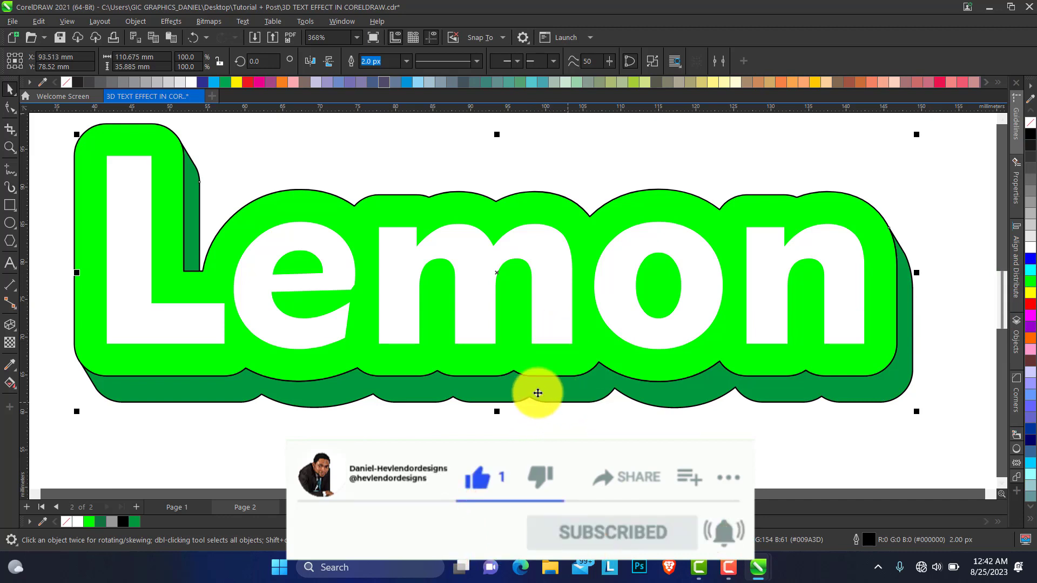
# Duplicate the dark green side shape, fill the copy with grey #808080 and snap it against the original's lower-right edge.
pyautogui.moveTo(545, 387); pyautogui.dragTo(545, 452)
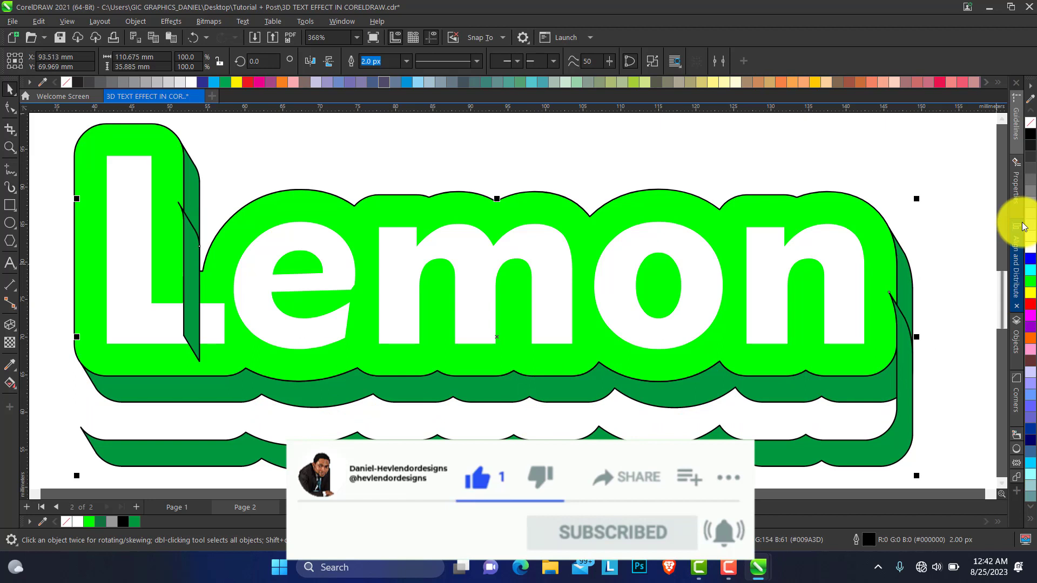
pyautogui.click(1032, 196)
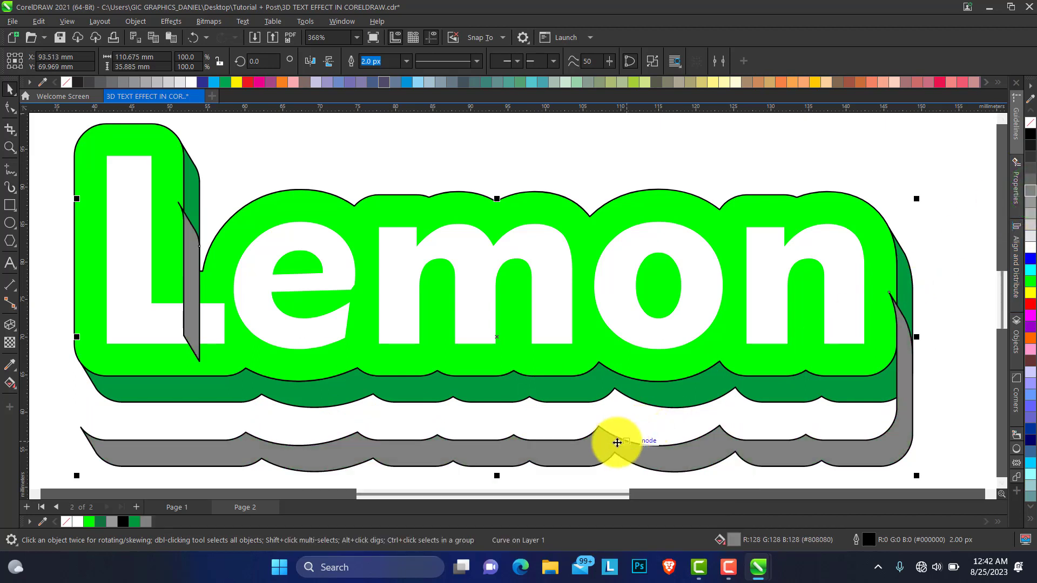
pyautogui.moveTo(600, 427); pyautogui.dragTo(615, 389)
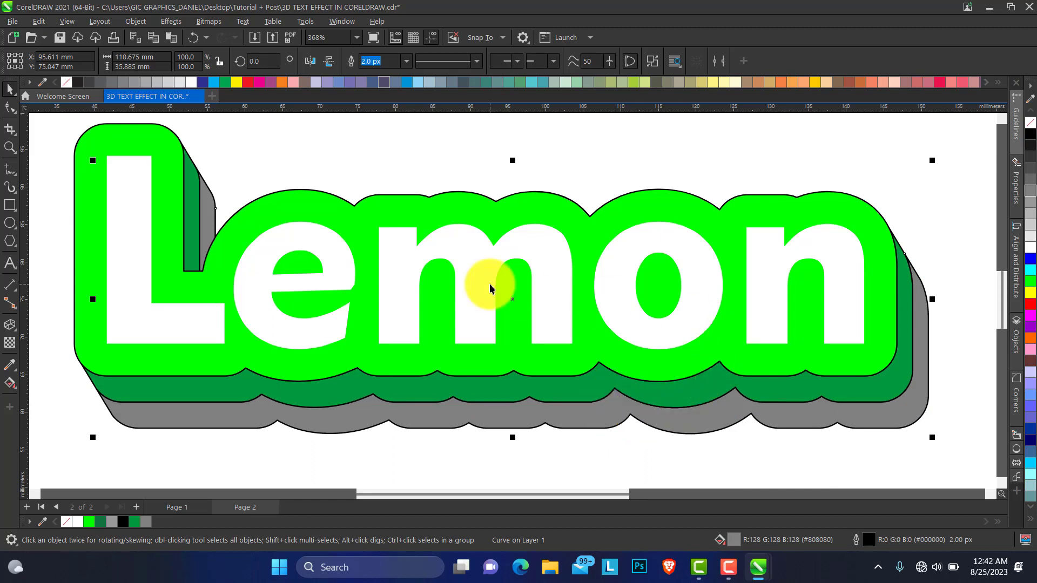
# Lighten the grey shadow shape's fill to 40% Black (#999999).
pyautogui.click(1032, 206)
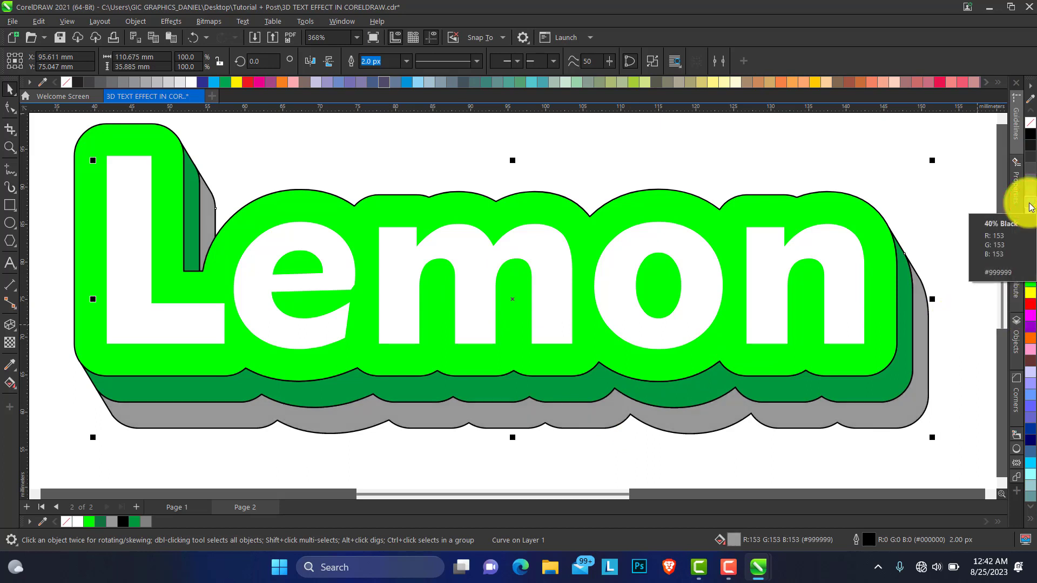
pyautogui.click(1033, 202)
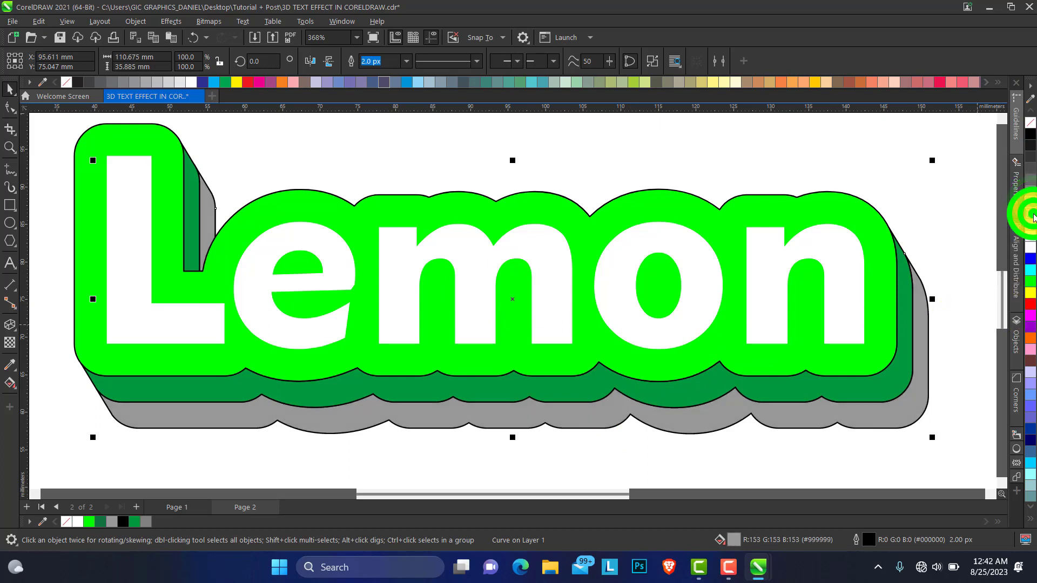
# Lighten the grey shadow shape's fill to #B3B3B3.
pyautogui.click(1033, 216)
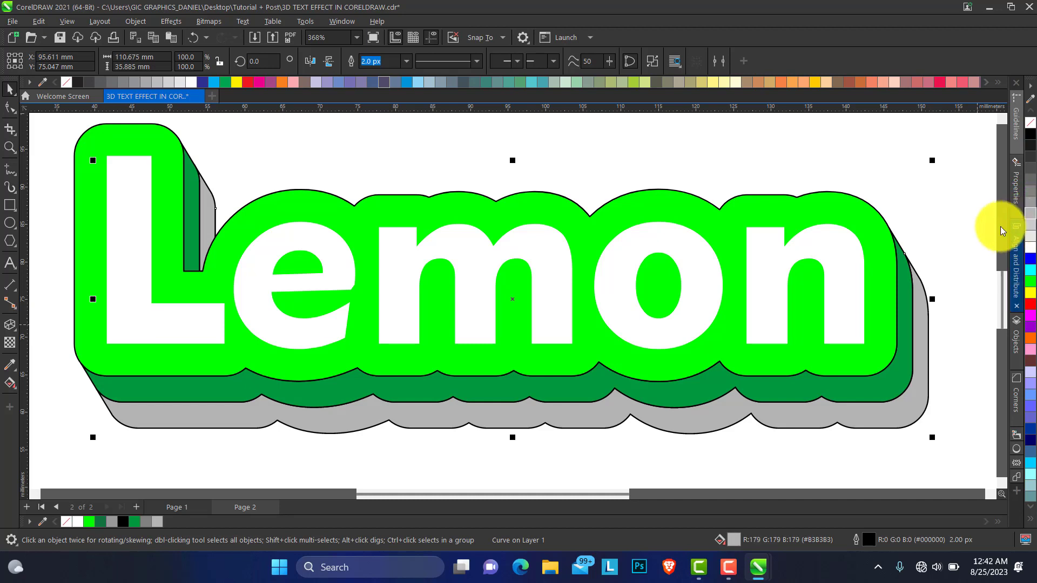
pyautogui.click(11, 147)
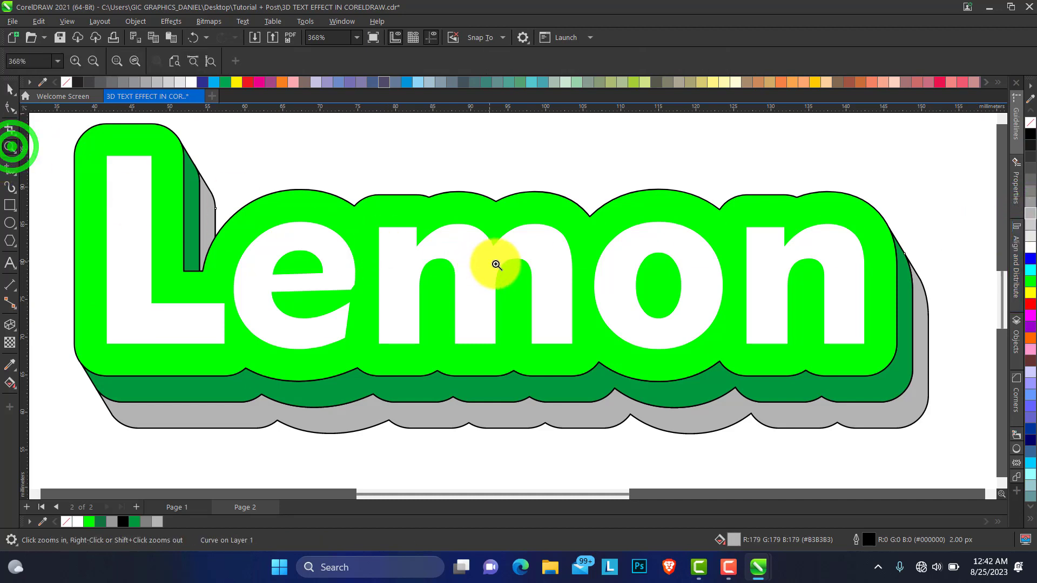
pyautogui.rightClick(498, 262)
pyautogui.moveTo(176, 176); pyautogui.dragTo(713, 409)
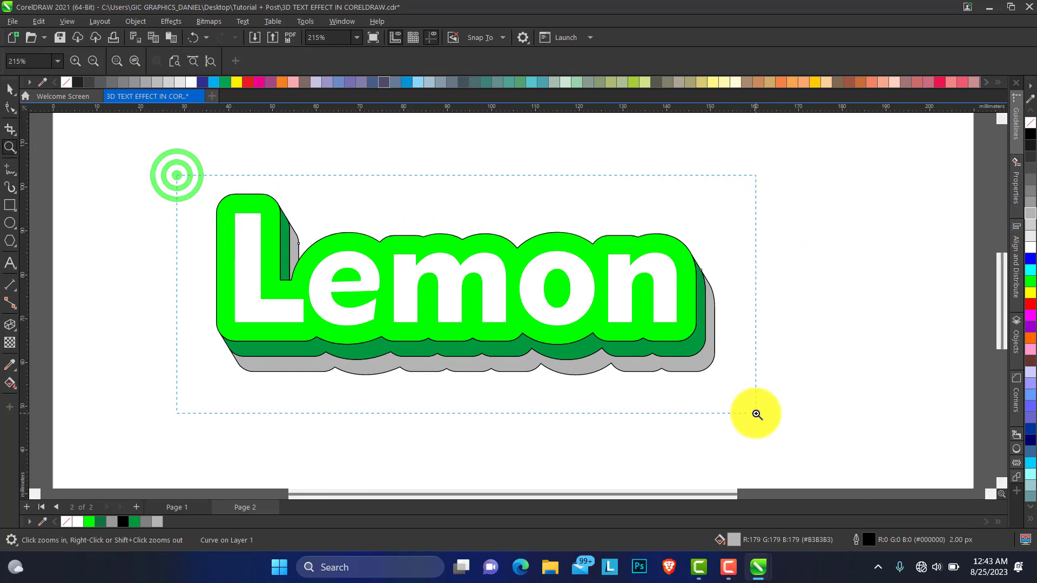
pyautogui.click(7, 88)
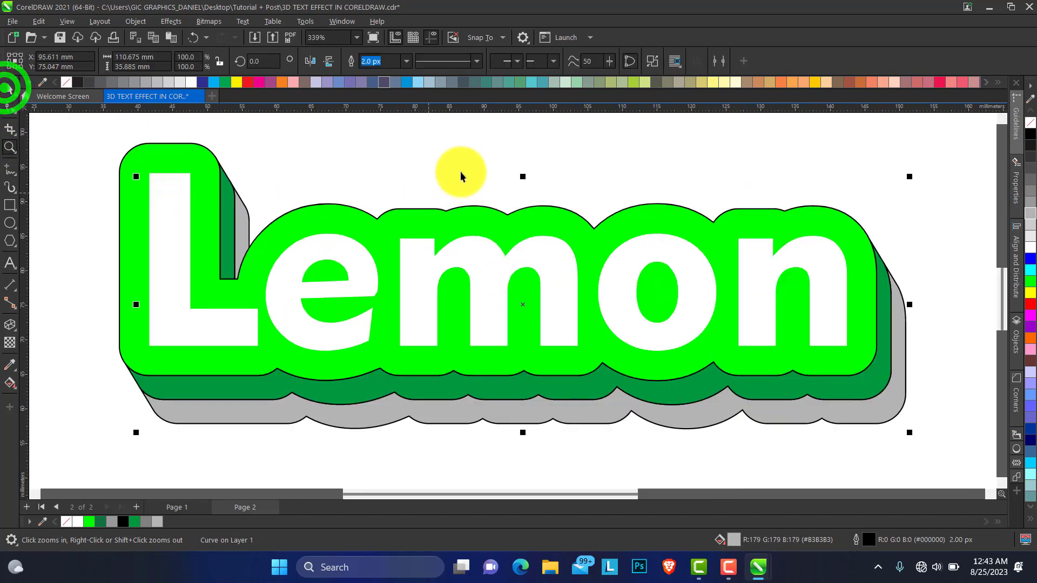
# Extrude the white "Lemon" text toward the lower right using the back parallel extrusion type.
pyautogui.click(457, 167)
pyautogui.click(491, 262)
pyautogui.moveTo(393, 272); pyautogui.dragTo(369, 292)
pyautogui.hotkey('ctrl', 'z')
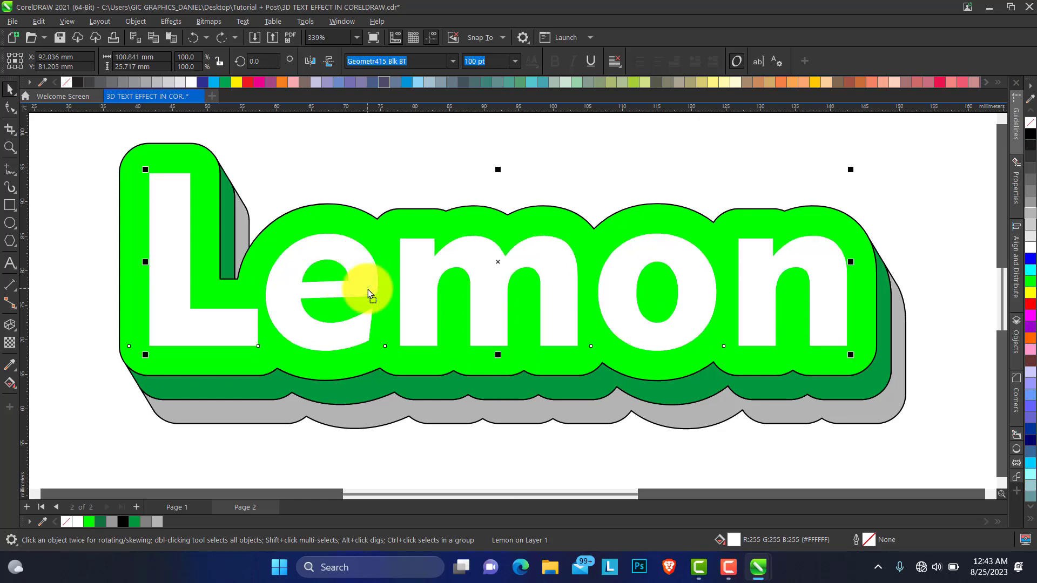
pyautogui.click(15, 336)
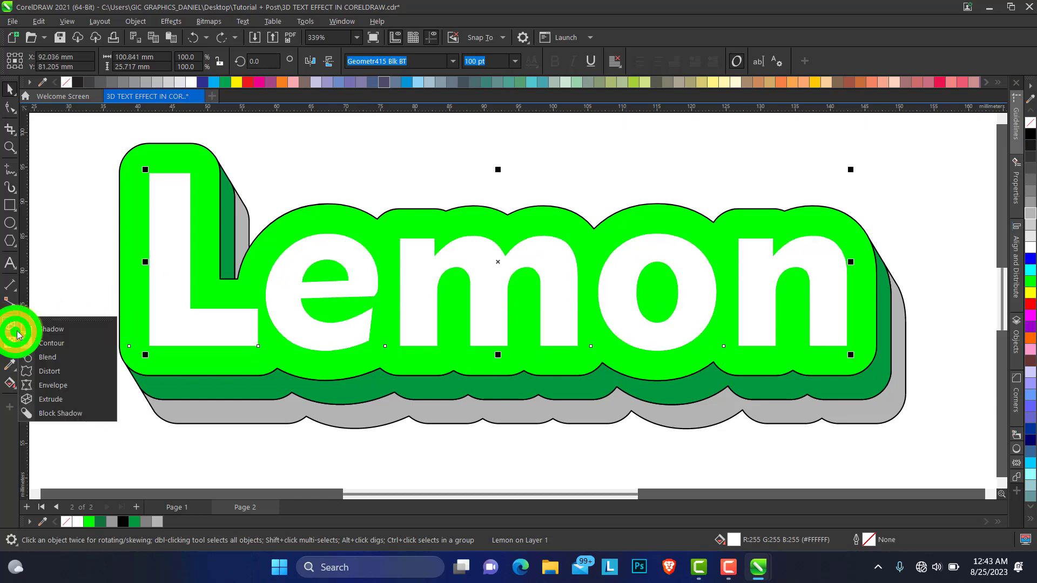
pyautogui.click(52, 399)
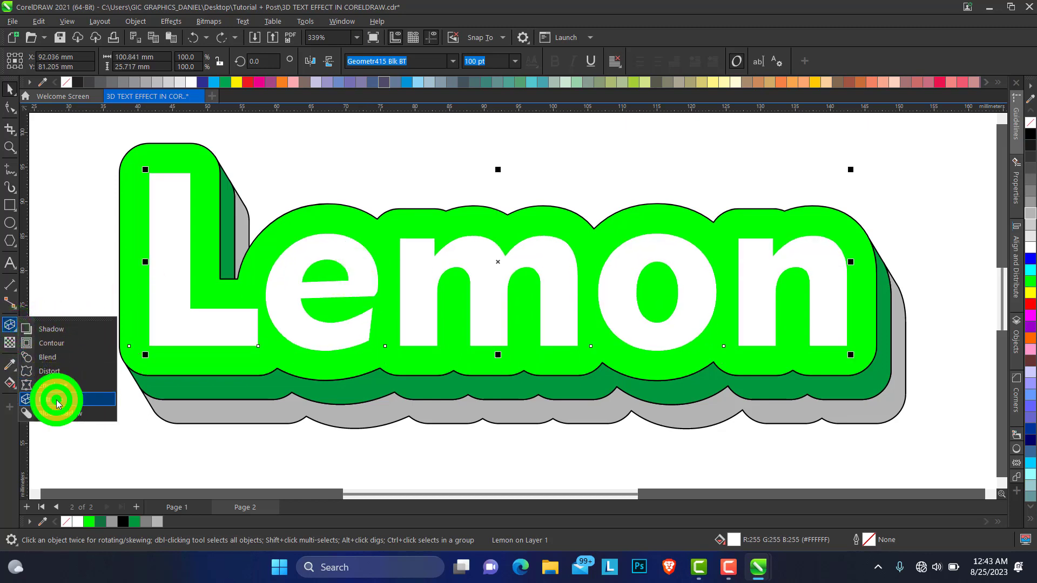
pyautogui.click(557, 295)
pyautogui.moveTo(562, 309); pyautogui.dragTo(594, 371)
pyautogui.click(334, 62)
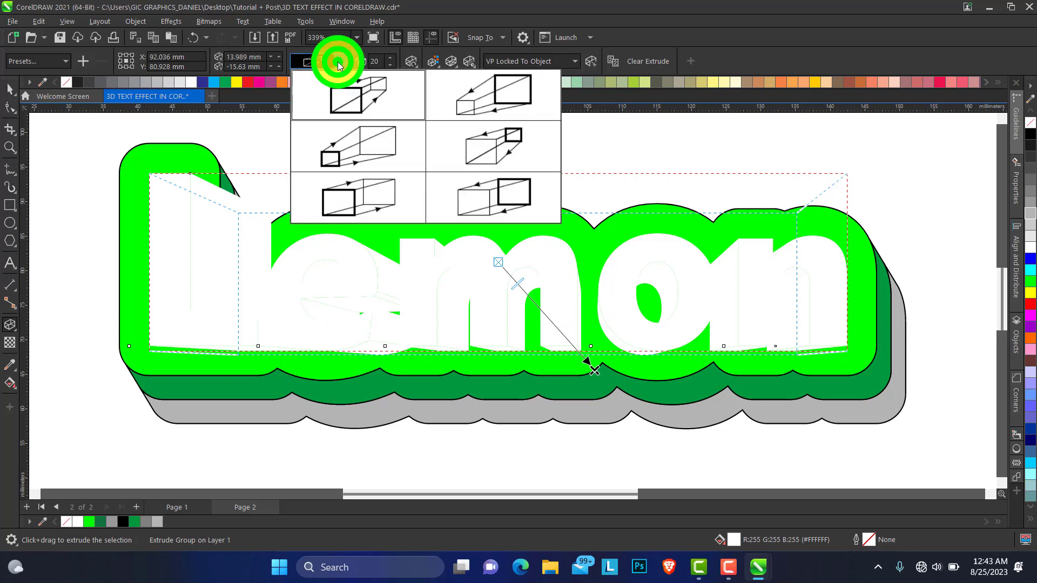
pyautogui.click(357, 197)
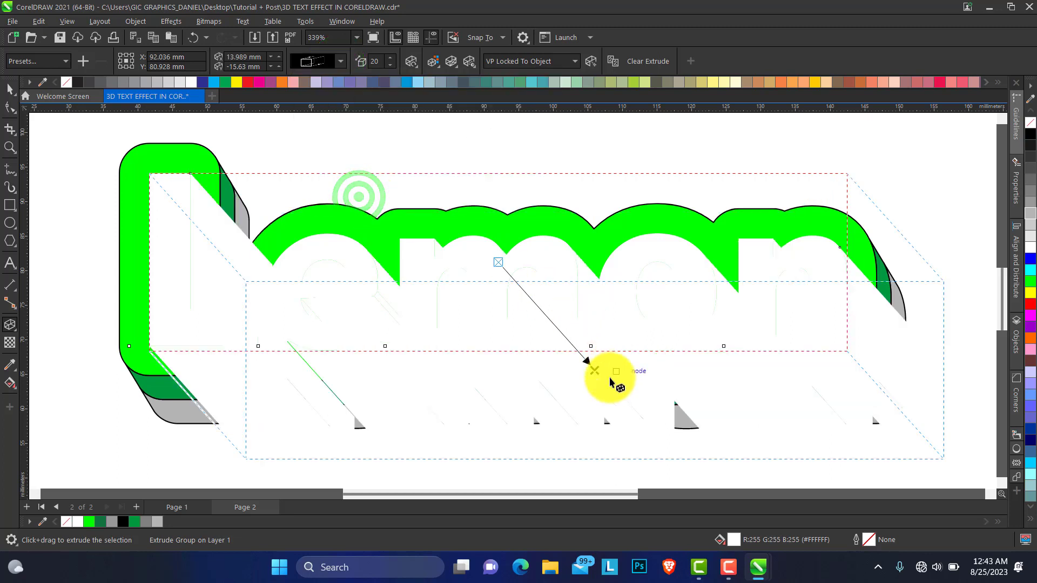
# Shorten the text's extrusion to a thin edge at the letters' lower right, with a black hairline outline.
pyautogui.moveTo(592, 366); pyautogui.dragTo(505, 269)
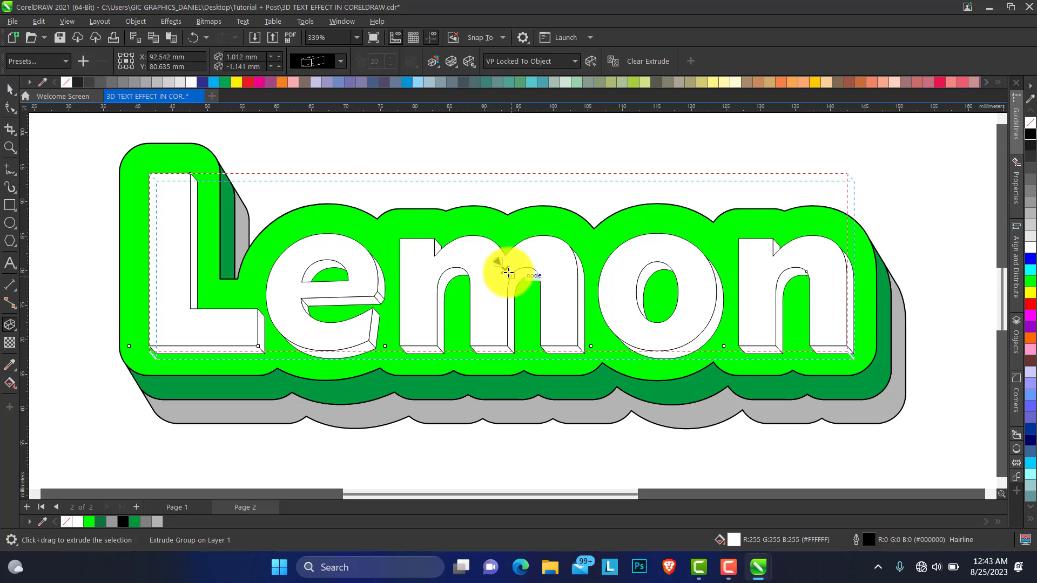
pyautogui.moveTo(507, 269); pyautogui.dragTo(502, 270)
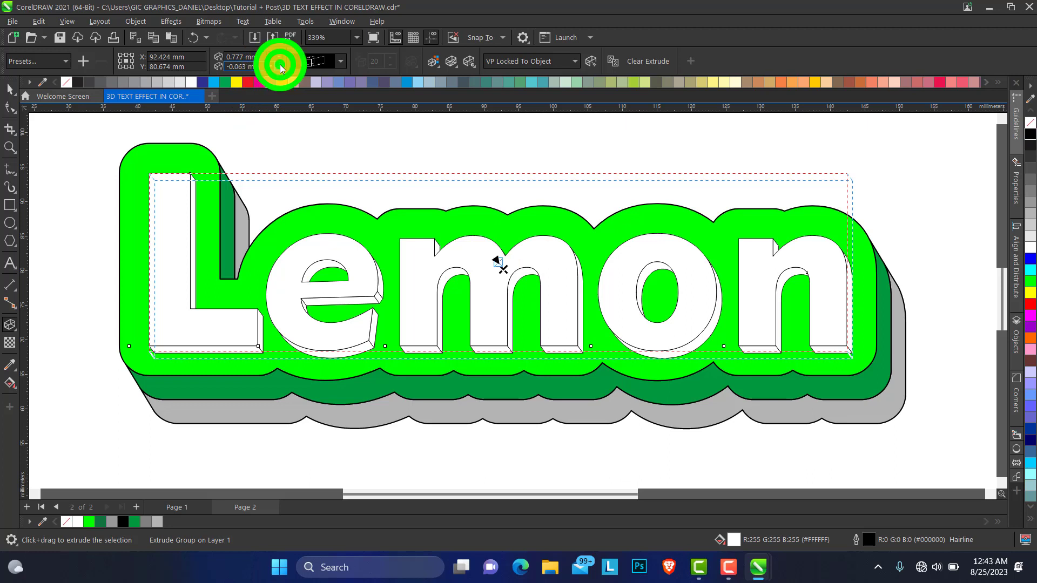
# Try shifting the text extrusion's vanishing point to 0.777 mm horizontally and 0.937 mm vertically.
pyautogui.click(275, 65)
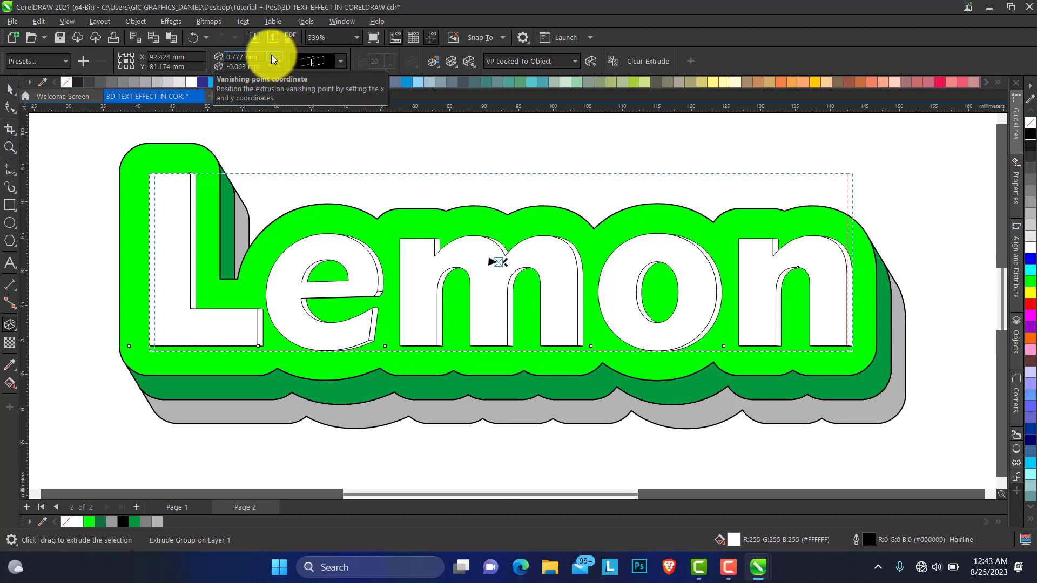
pyautogui.click(273, 60)
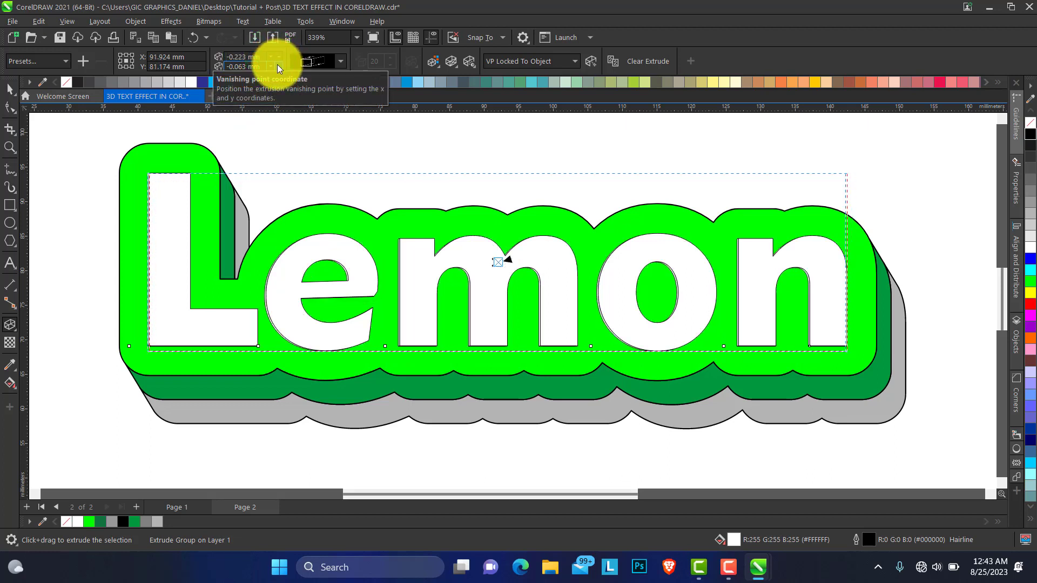
pyautogui.click(278, 67)
pyautogui.click(279, 57)
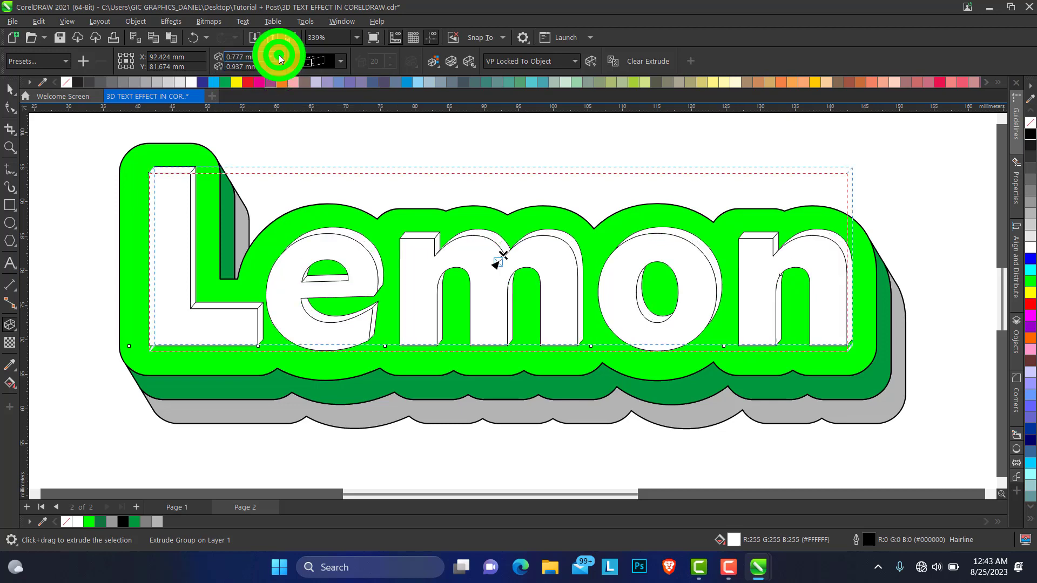
# Reposition the extrusion's vanishing point just below and right of the text's center, at about 0.856 mm and -0.594 mm.
pyautogui.moveTo(508, 273)
pyautogui.mouseDown()
pyautogui.moveTo(512, 292)
pyautogui.moveTo(519, 286)
pyautogui.moveTo(495, 283)
pyautogui.moveTo(505, 273)
pyautogui.moveTo(495, 267)
pyautogui.mouseUp()
pyautogui.click(503, 270)
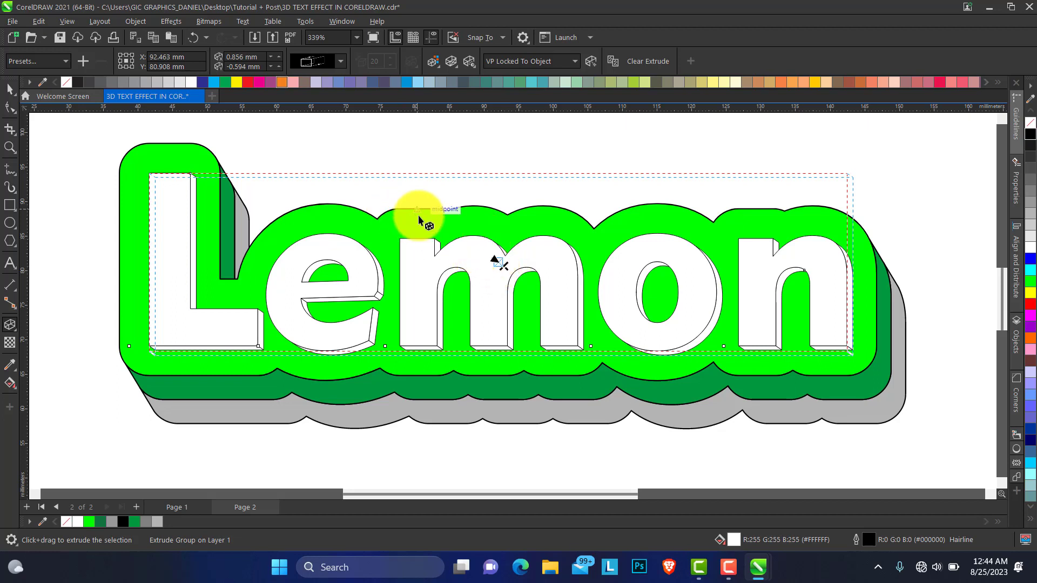
# Break the "Lemon" text's extrude group apart.
pyautogui.click(11, 89)
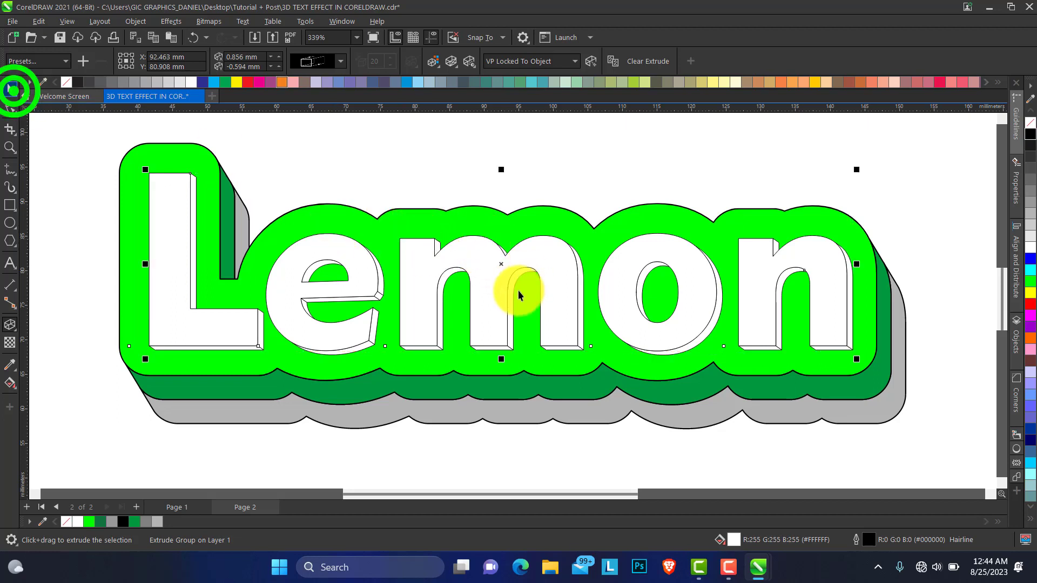
pyautogui.rightClick(482, 267)
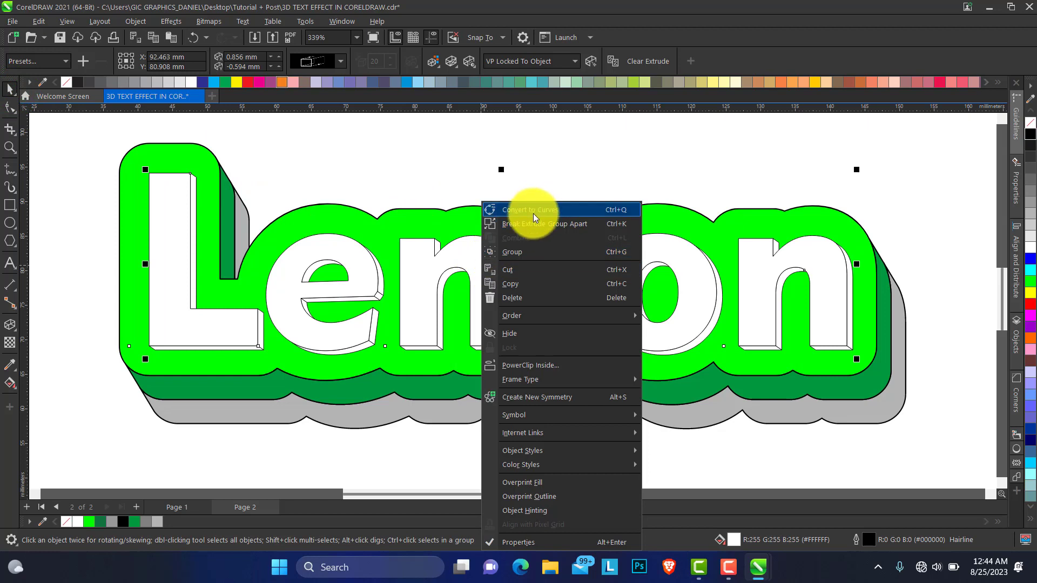
pyautogui.click(451, 275)
pyautogui.click(454, 274)
pyautogui.rightClick(452, 276)
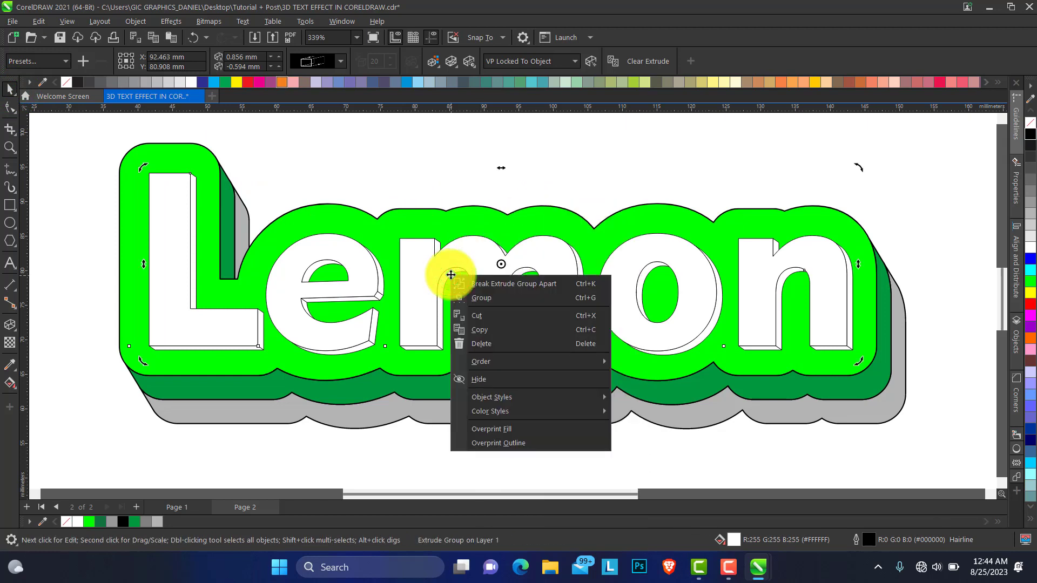
pyautogui.click(497, 283)
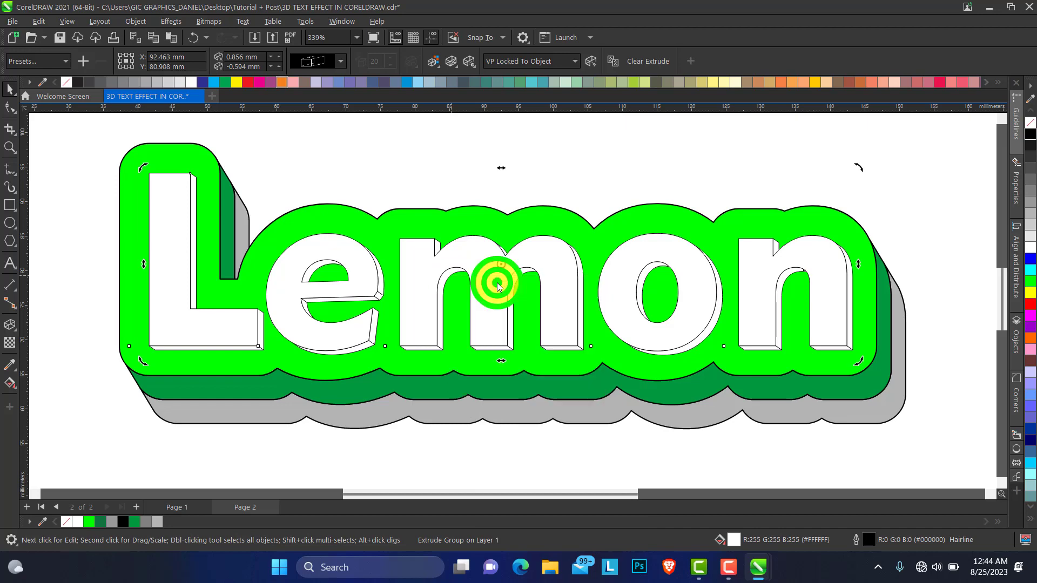
# Move the separated extrusion sides down off the white letters and weld the ungrouped pieces into one shape.
pyautogui.click(512, 336)
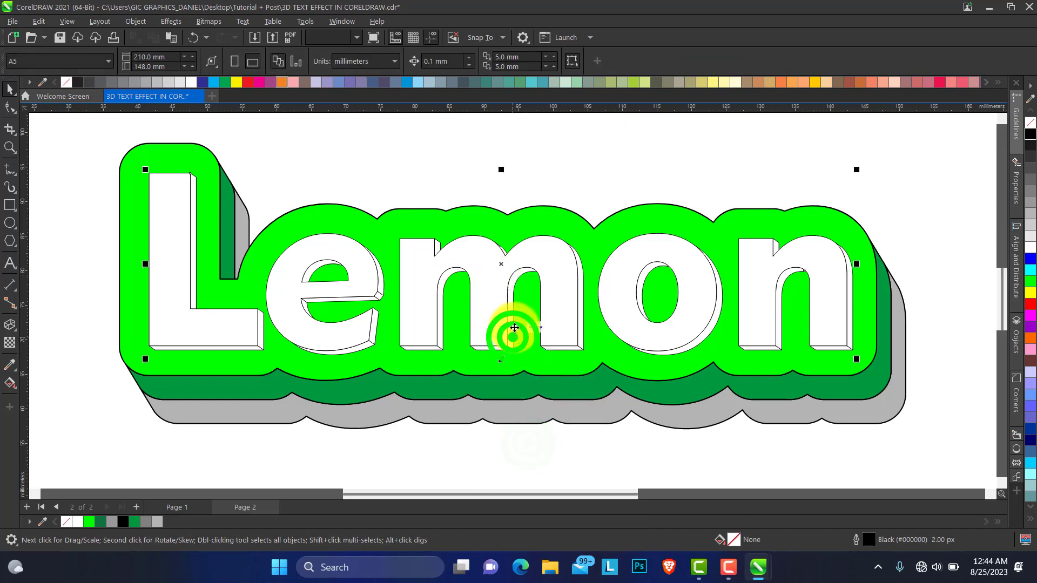
pyautogui.moveTo(520, 400); pyautogui.dragTo(524, 384)
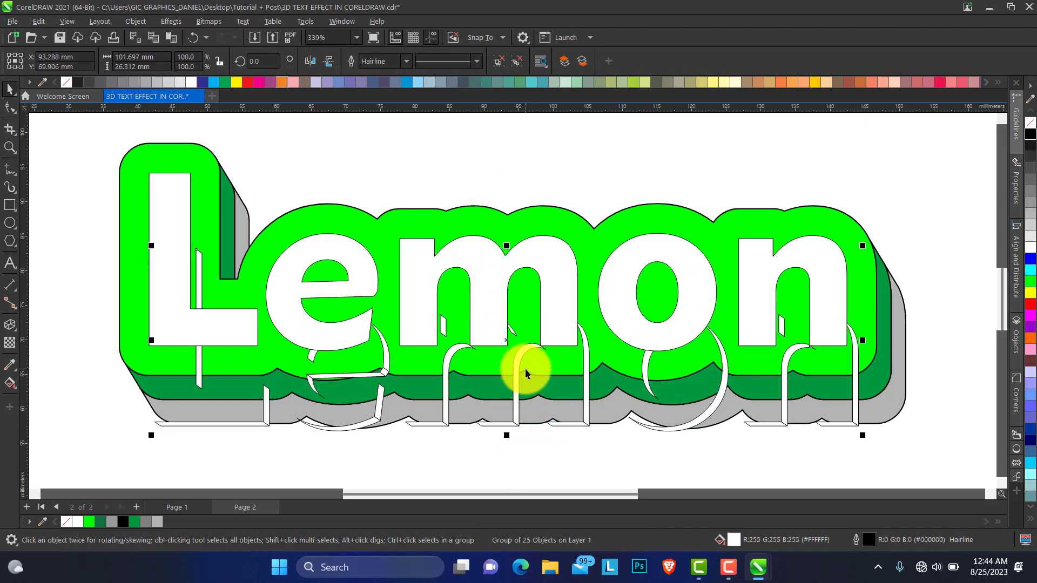
pyautogui.click(498, 66)
pyautogui.click(375, 61)
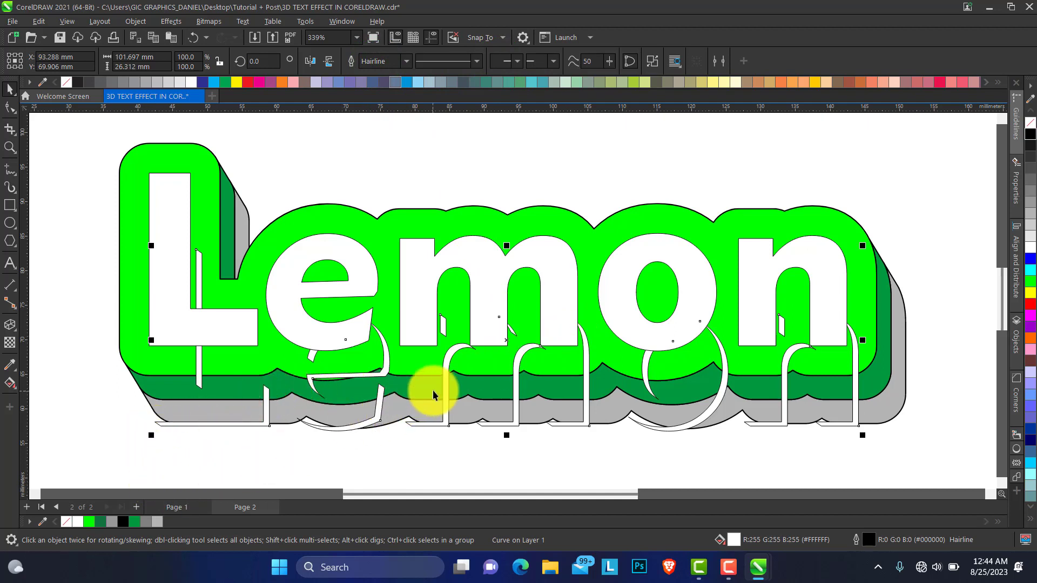
# Copy the dark green layer's fill and 2 px outline onto the welded letter sides and snap them back against the letters.
pyautogui.click(16, 372)
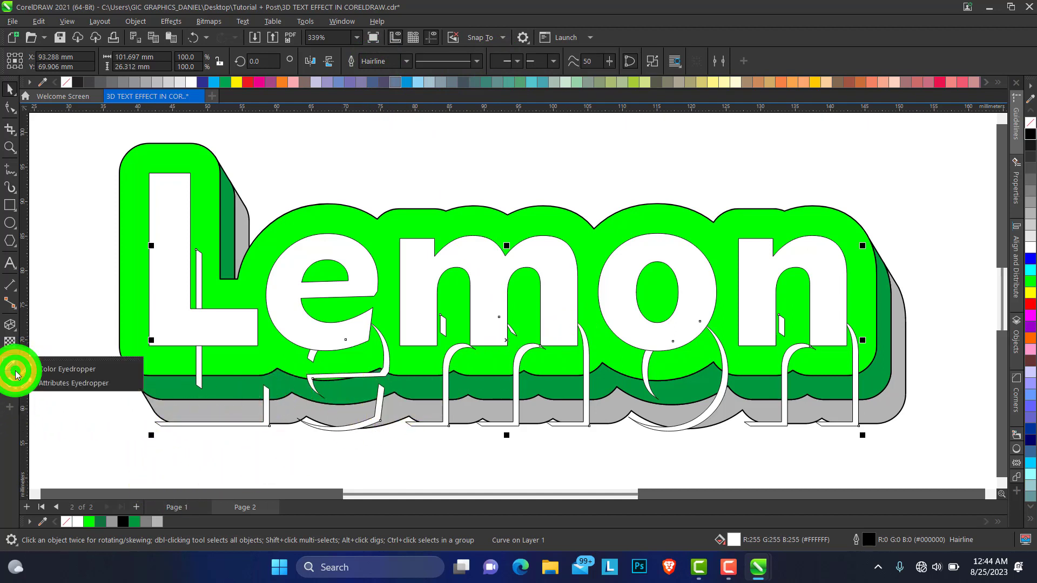
pyautogui.click(66, 382)
pyautogui.click(234, 388)
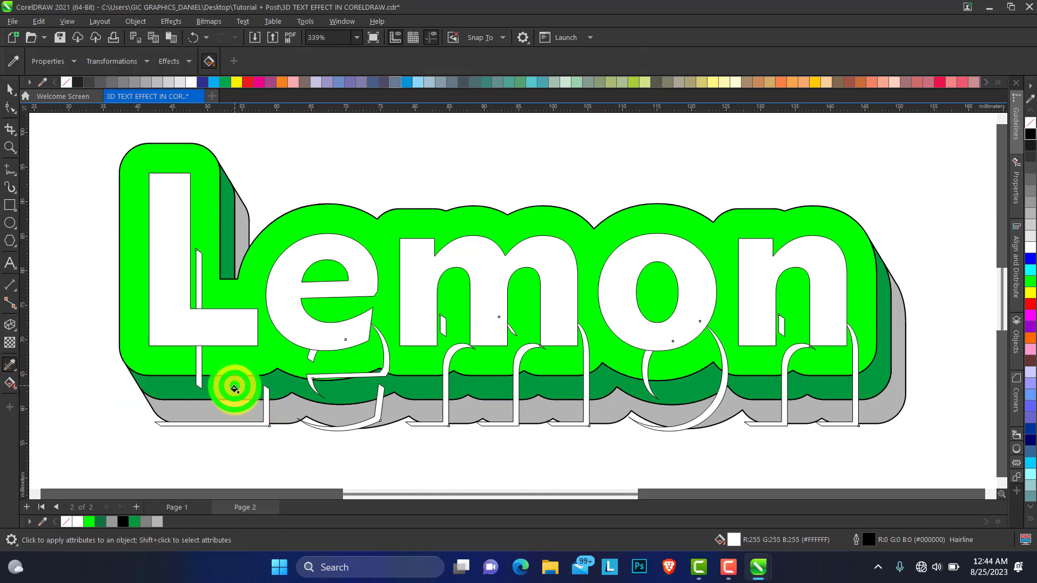
pyautogui.click(264, 417)
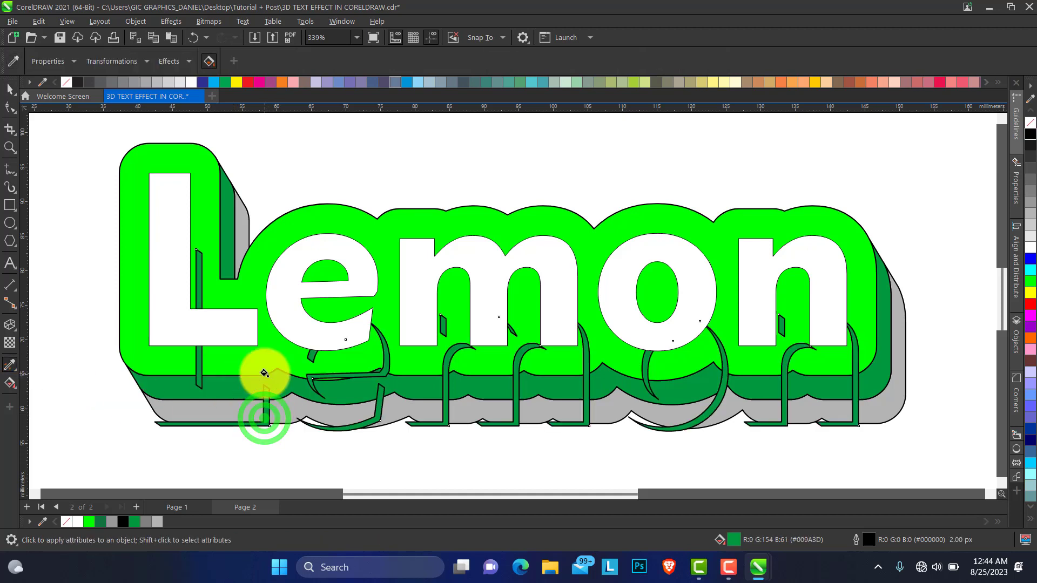
pyautogui.click(10, 89)
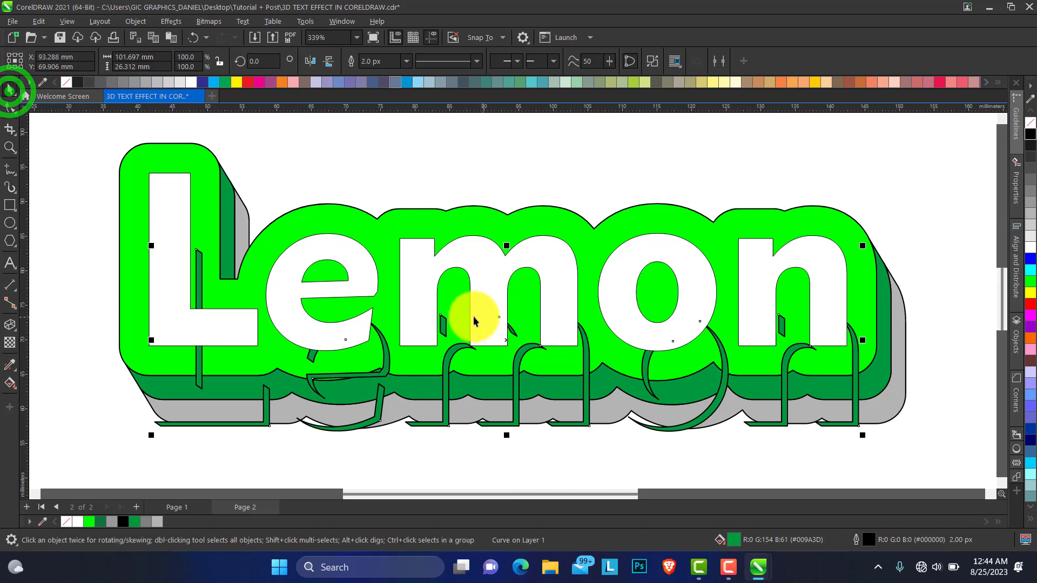
pyautogui.moveTo(439, 315); pyautogui.dragTo(433, 238)
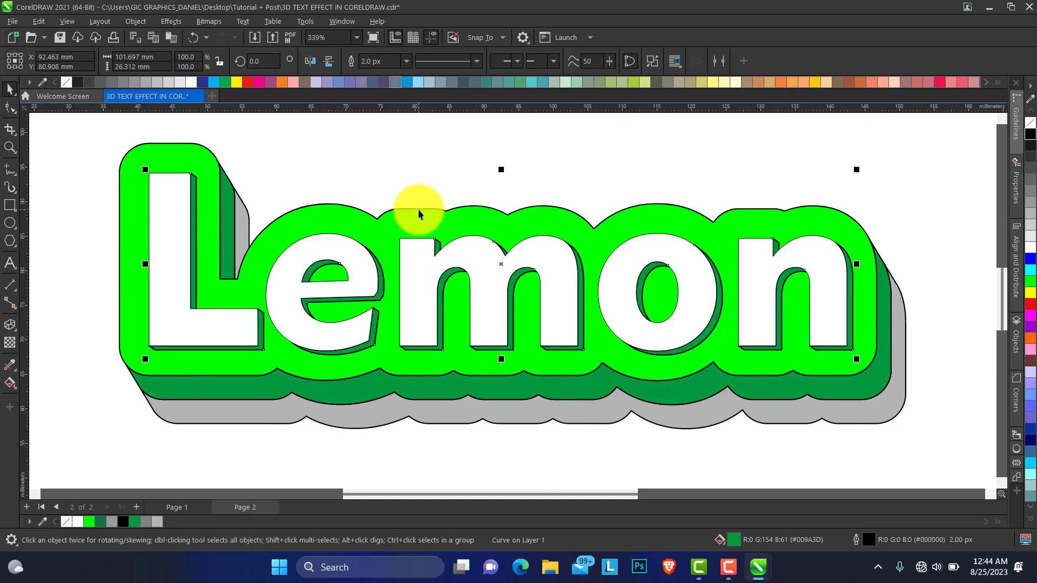
# Remove the outline from all the objects that make up the "Lemon" artwork.
pyautogui.click(10, 147)
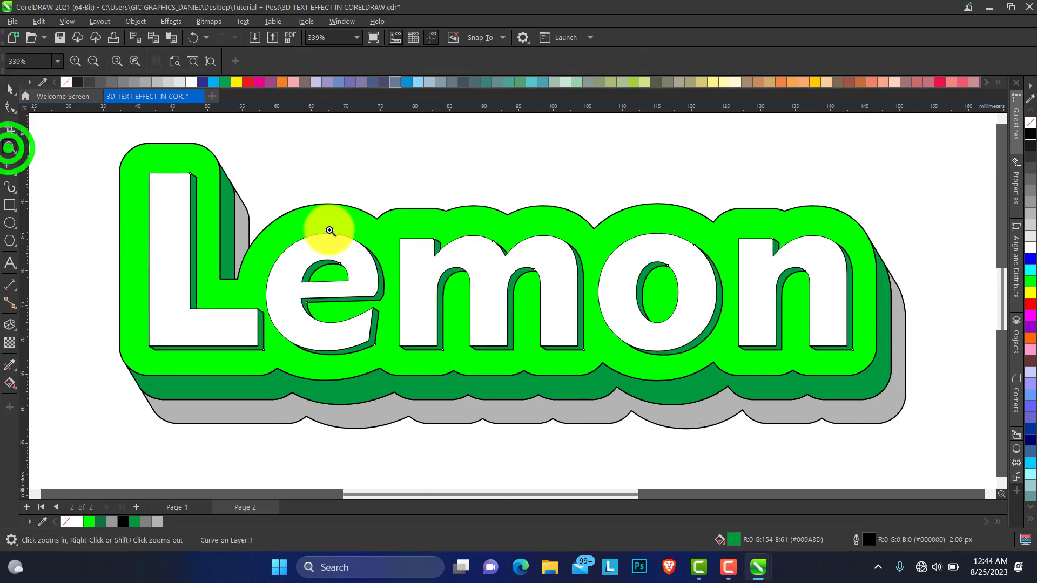
pyautogui.rightClick(359, 239)
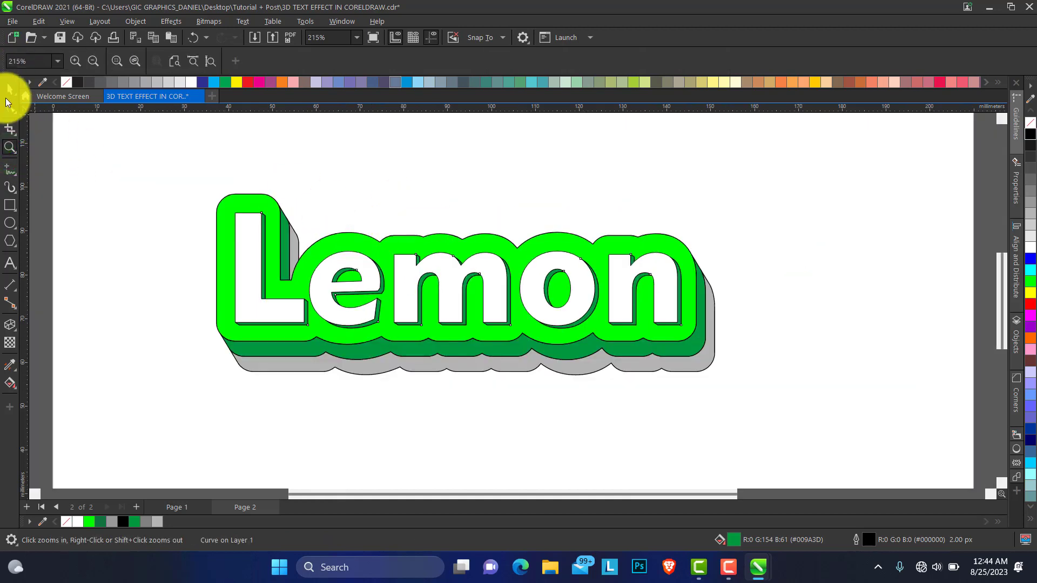
pyautogui.click(10, 90)
pyautogui.moveTo(200, 172); pyautogui.dragTo(808, 416)
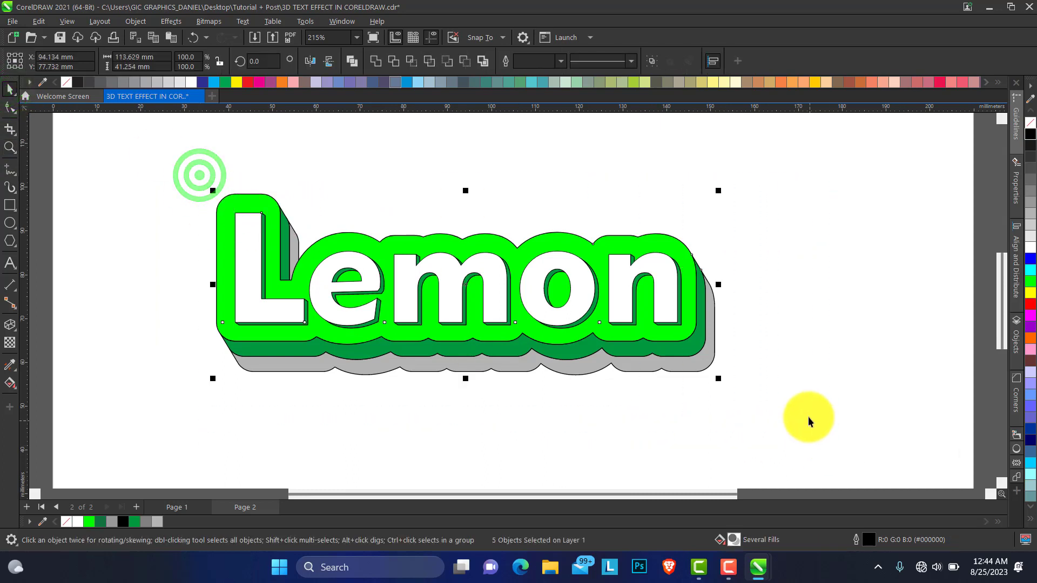
pyautogui.rightClick(1033, 126)
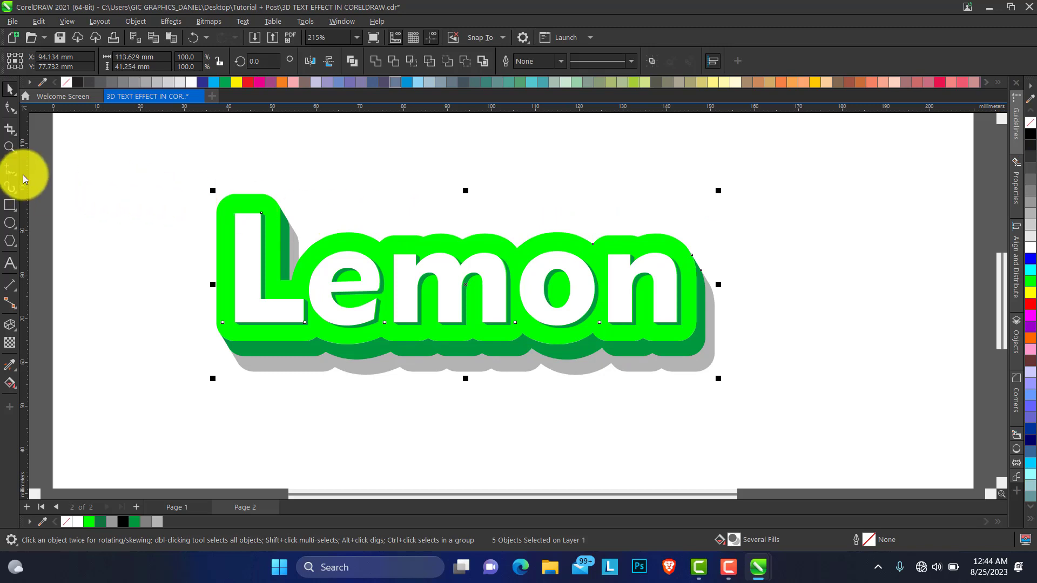
# Add a black perspective drop shadow to the grey layer, cast upward from its lower edge, with opacity 54 and feathering 15.
pyautogui.click(8, 147)
pyautogui.moveTo(161, 169); pyautogui.dragTo(735, 403)
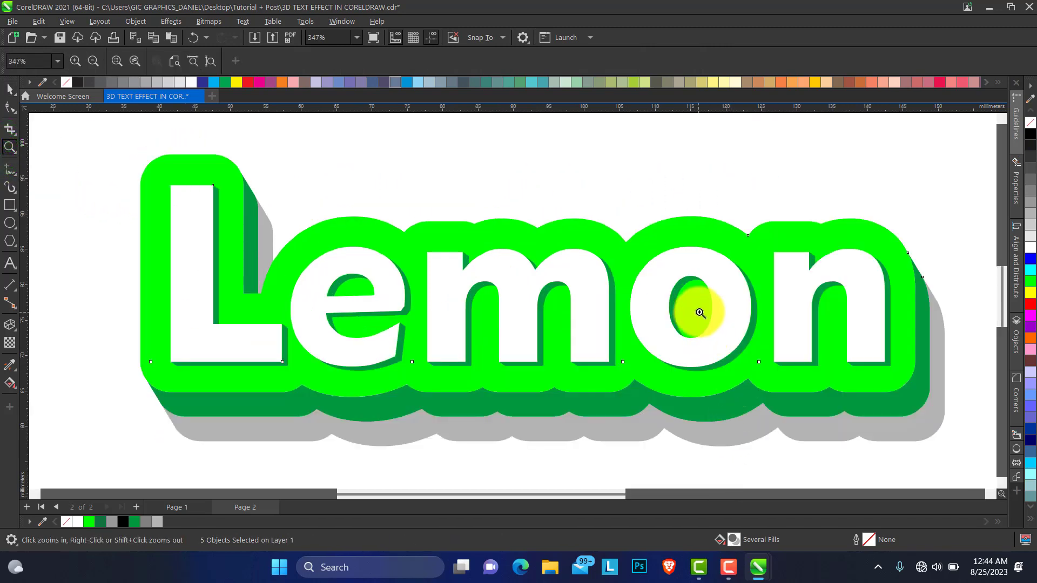
pyautogui.scroll(-1, 593, 314)
pyautogui.scroll(1, 373, 282)
pyautogui.press('space')
pyautogui.click(376, 172)
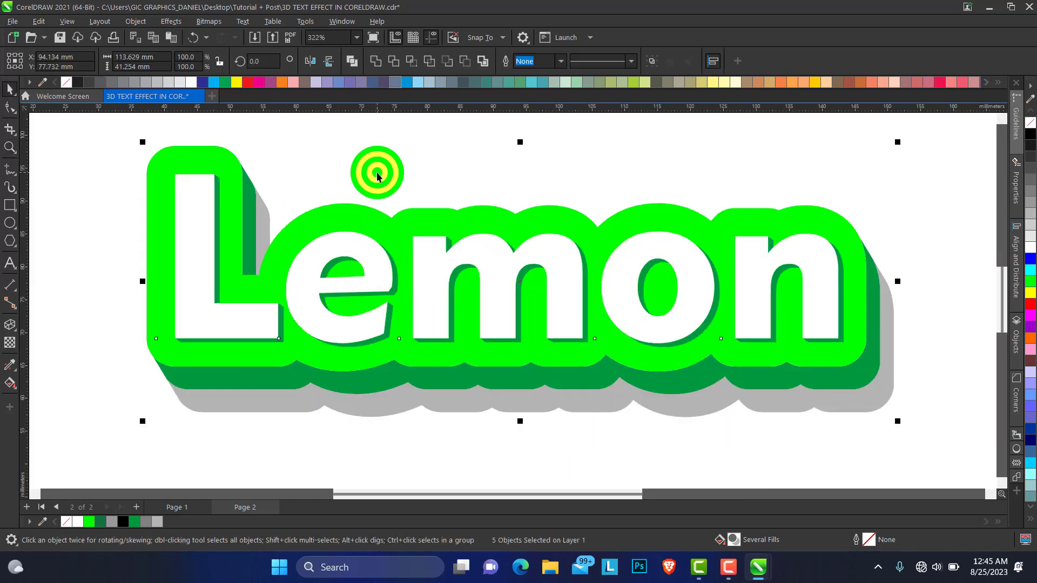
pyautogui.click(602, 397)
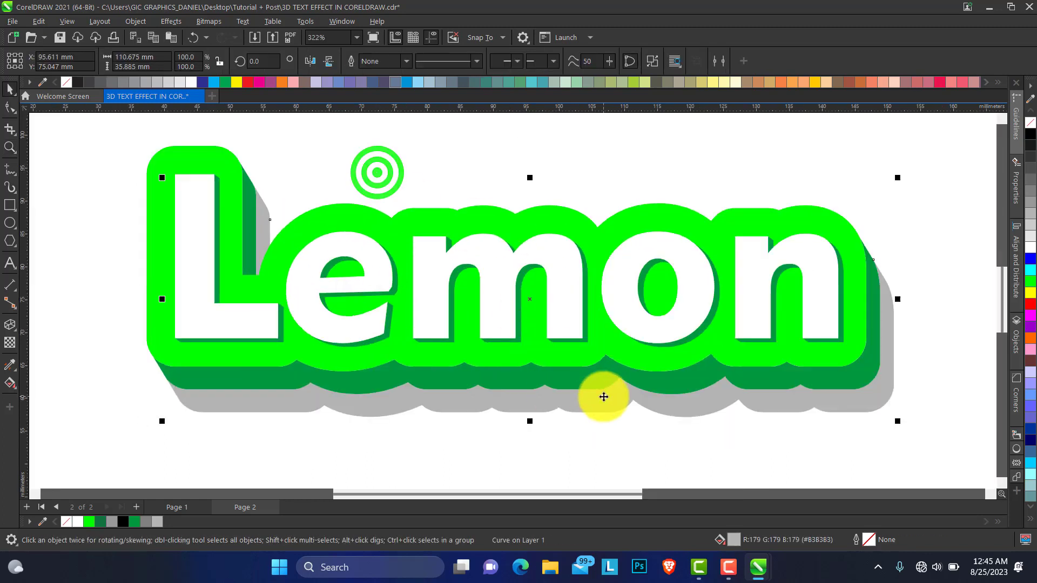
pyautogui.click(16, 333)
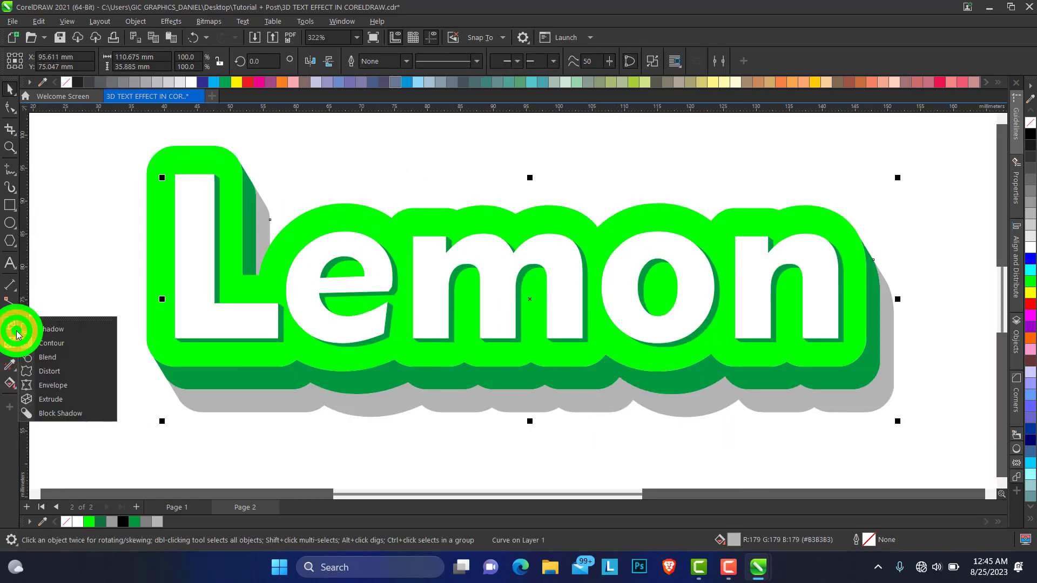
pyautogui.click(30, 327)
pyautogui.moveTo(558, 406); pyautogui.dragTo(535, 190)
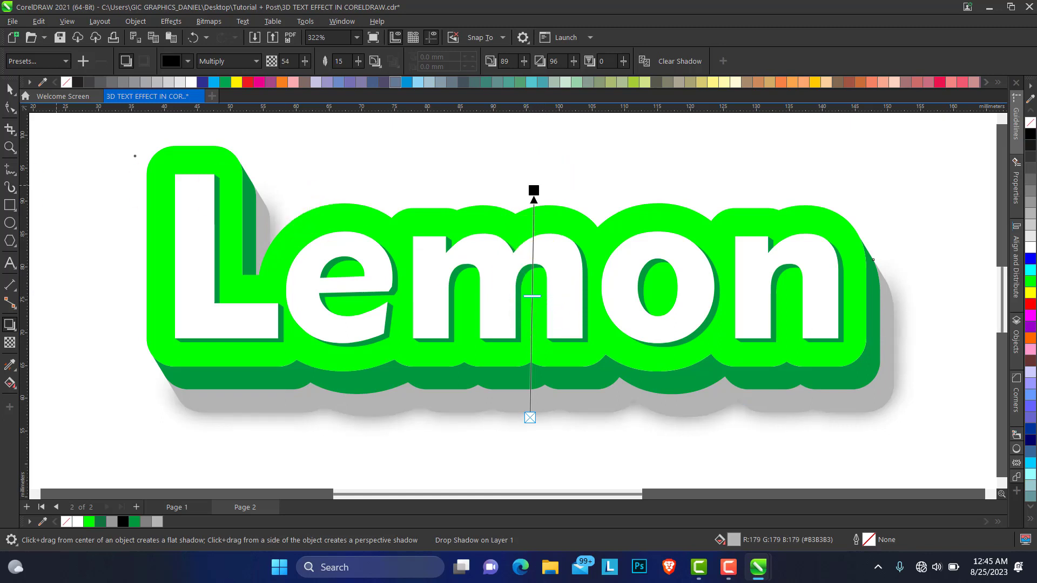
# Enlarge all the "Lemon" artwork objects together about their centre to about 143 mm wide.
pyautogui.click(11, 146)
pyautogui.scroll(-1, 467, 243)
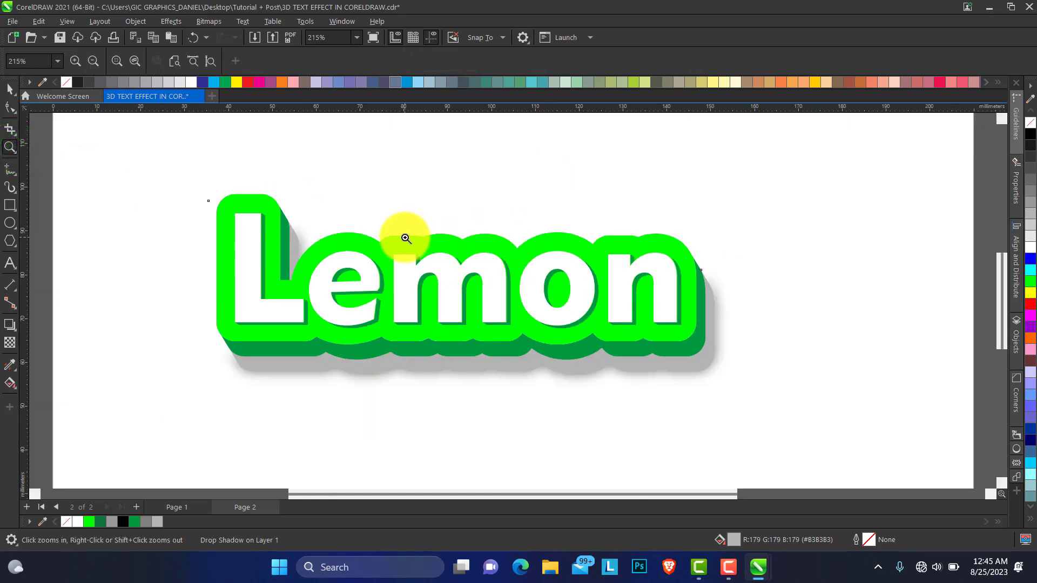
pyautogui.click(9, 89)
pyautogui.moveTo(142, 165); pyautogui.dragTo(718, 435)
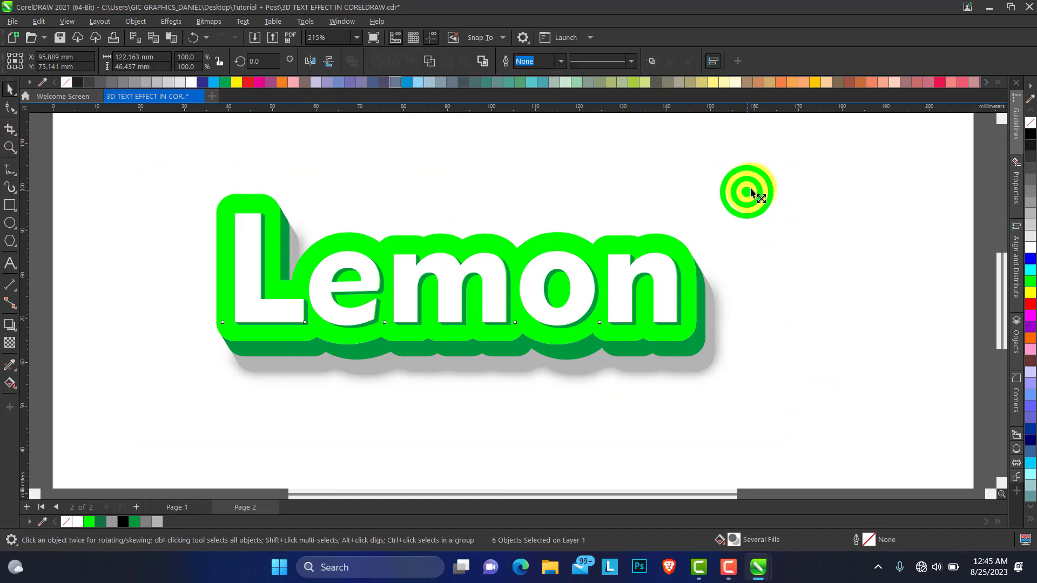
pyautogui.moveTo(751, 192); pyautogui.dragTo(796, 168)
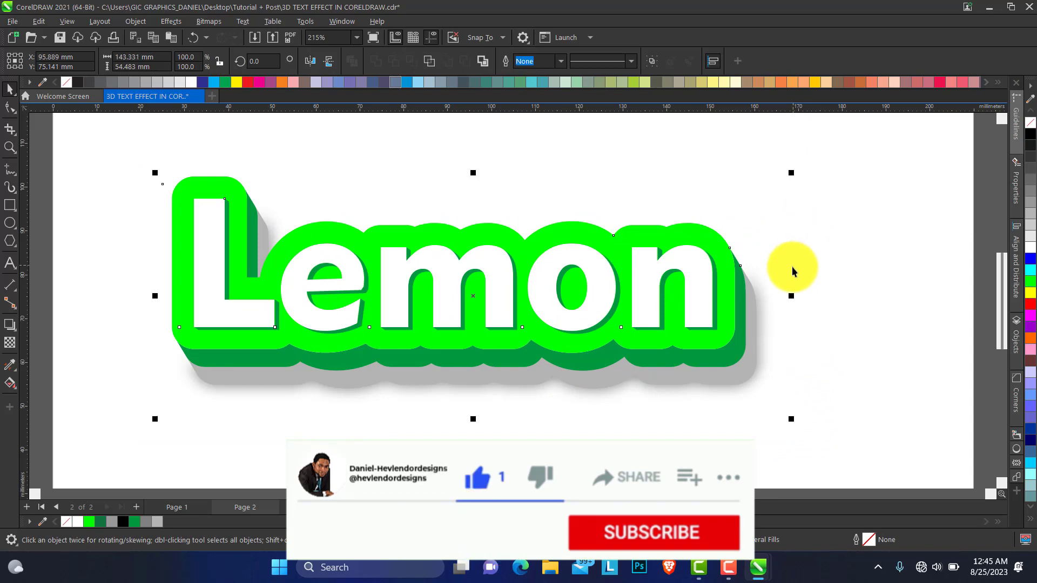
# Group all the objects of the "Lemon" artwork, including the drop shadow.
pyautogui.click(9, 147)
pyautogui.rightClick(475, 235)
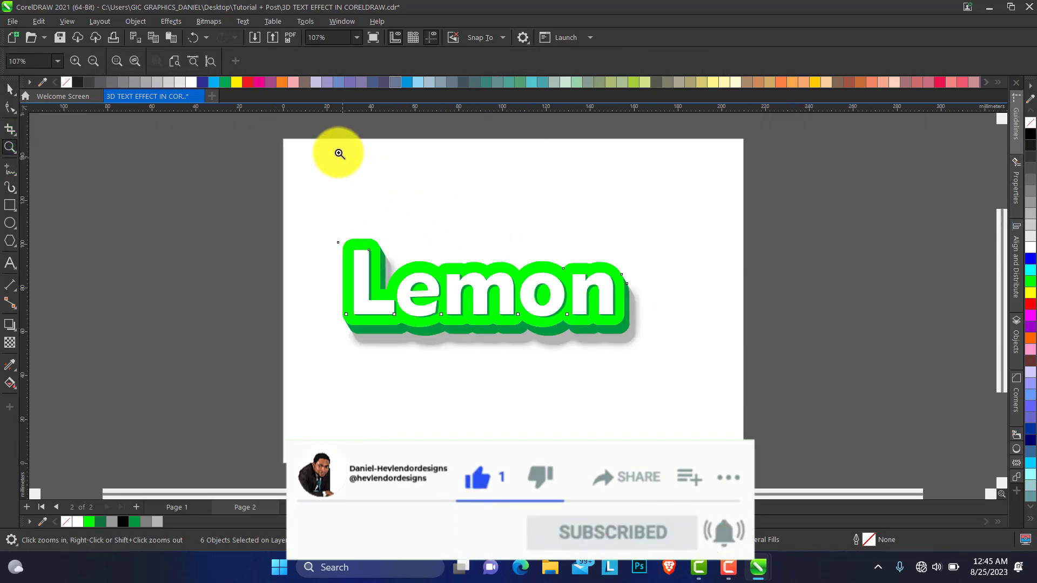
pyautogui.moveTo(278, 134); pyautogui.dragTo(751, 465)
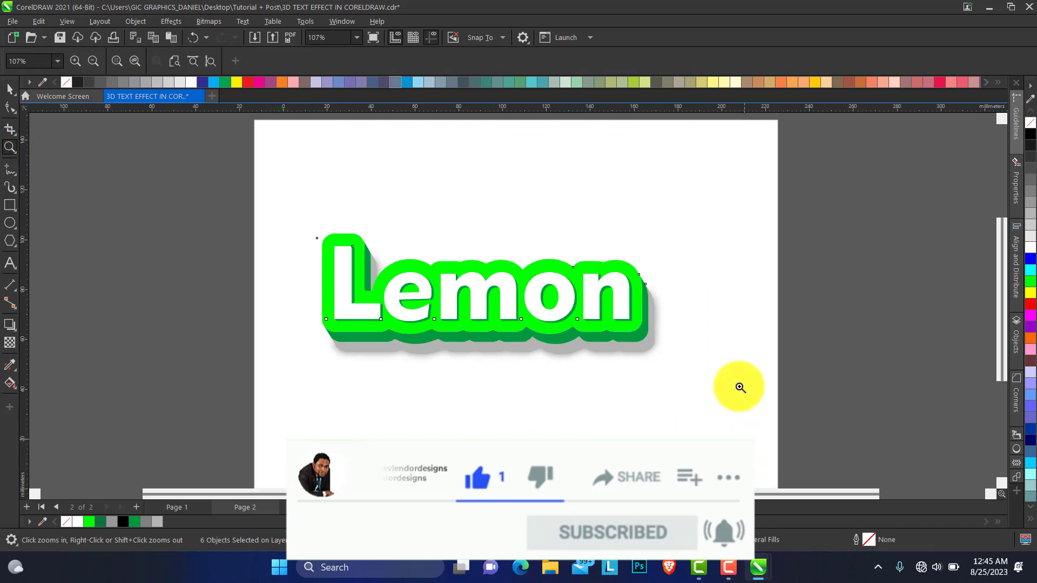
pyautogui.click(9, 90)
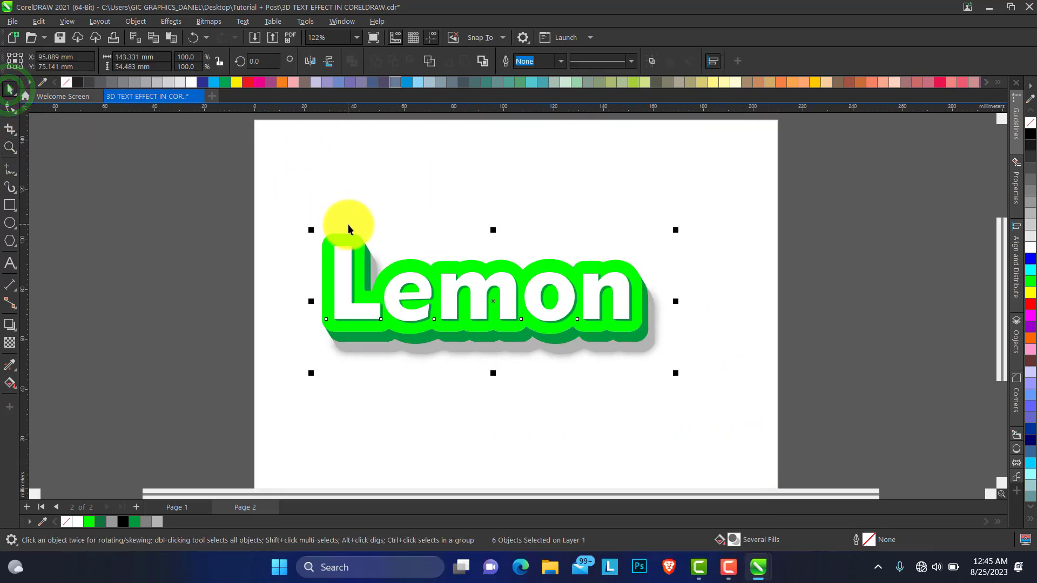
pyautogui.hotkey('ctrl', 'g')
pyautogui.moveTo(676, 373)
pyautogui.mouseDown()
pyautogui.moveTo(705, 397)
pyautogui.moveTo(676, 373)
pyautogui.mouseUp()
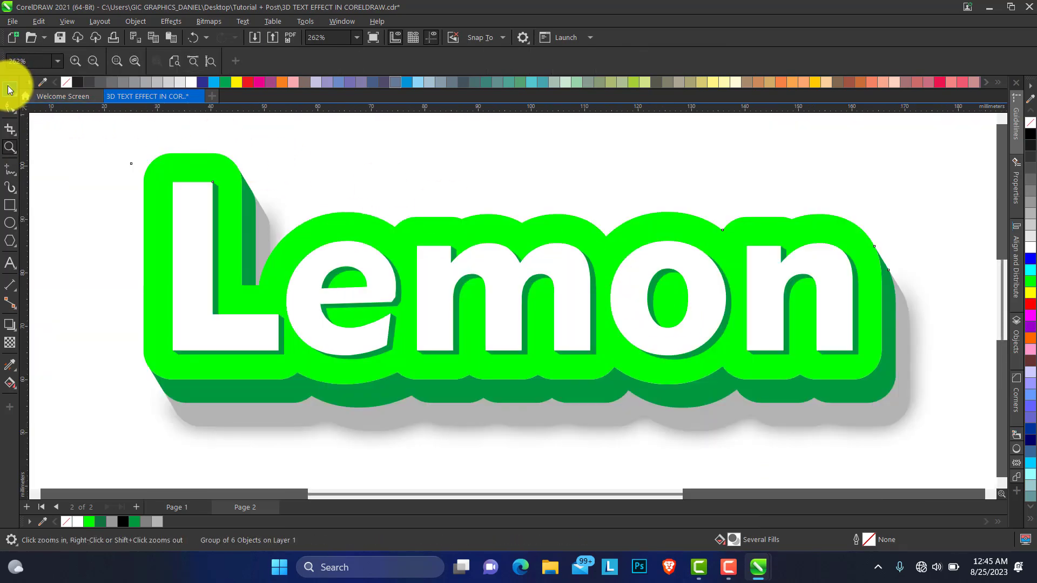
pyautogui.click(9, 88)
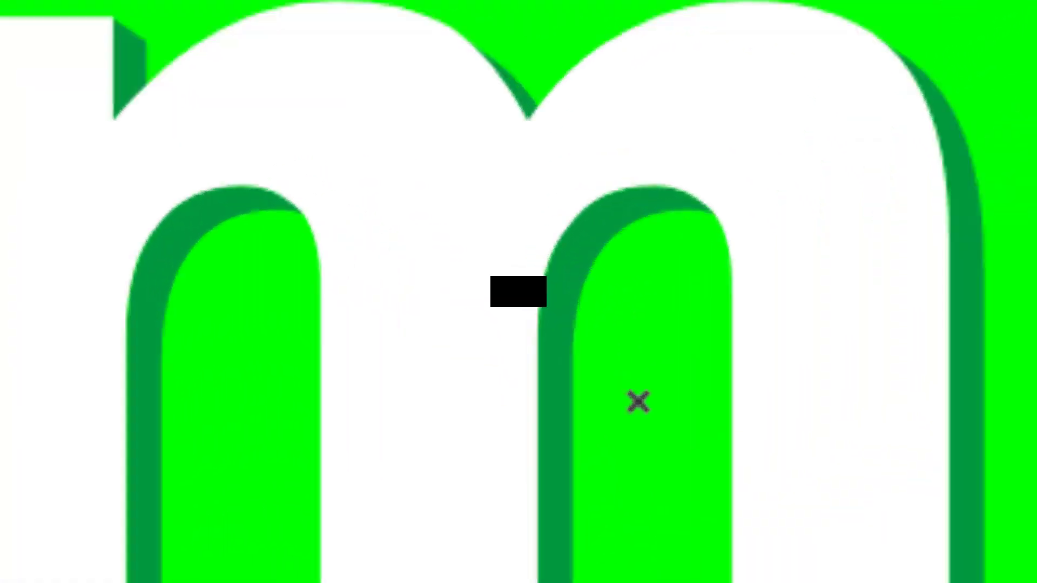